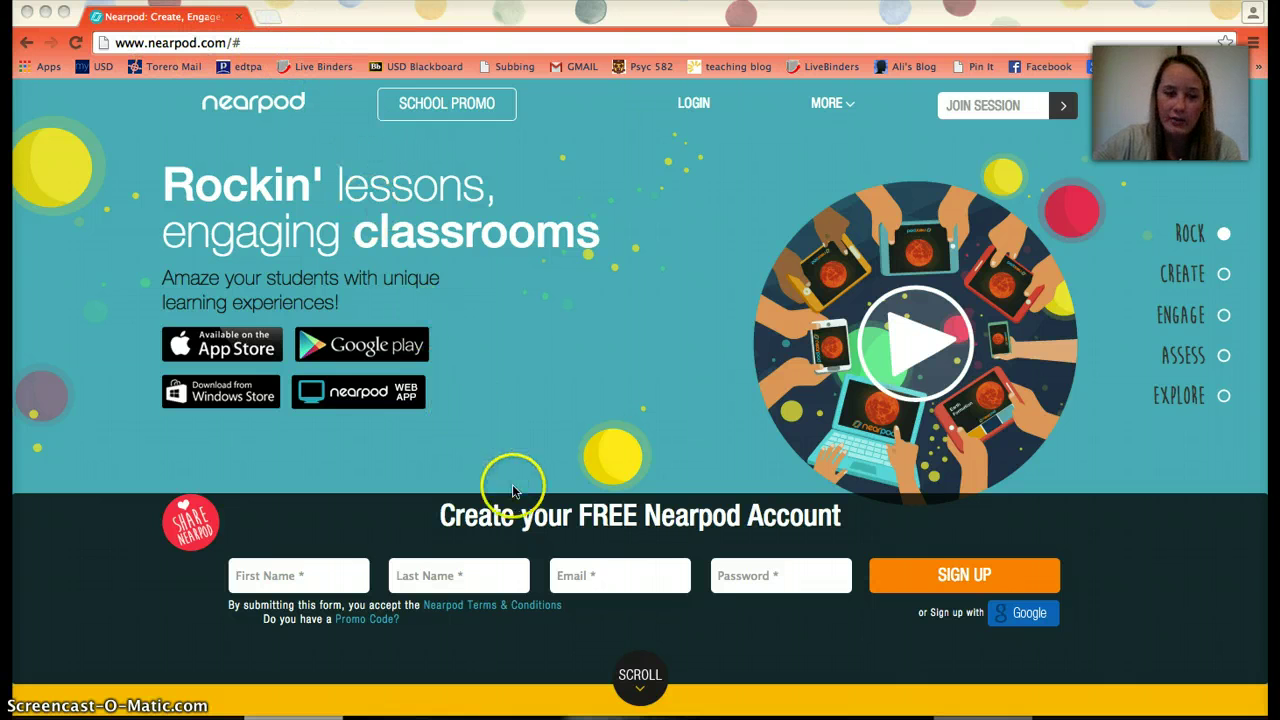
Log in to Nearpod and go to Create, which lists Number forms, Math concepts, Hicks/ Cameron 1 and Math
{"action": "left_click", "coordinate": [696, 105]}
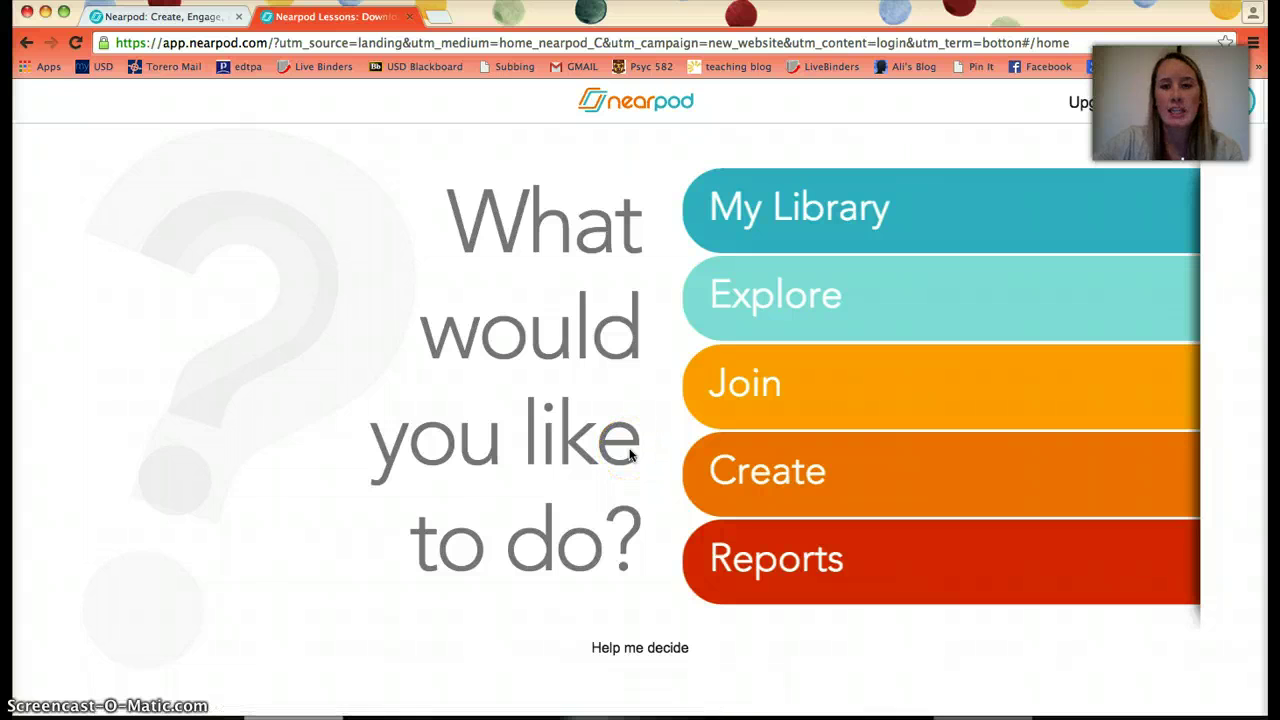
{"action": "left_click", "coordinate": [729, 466]}
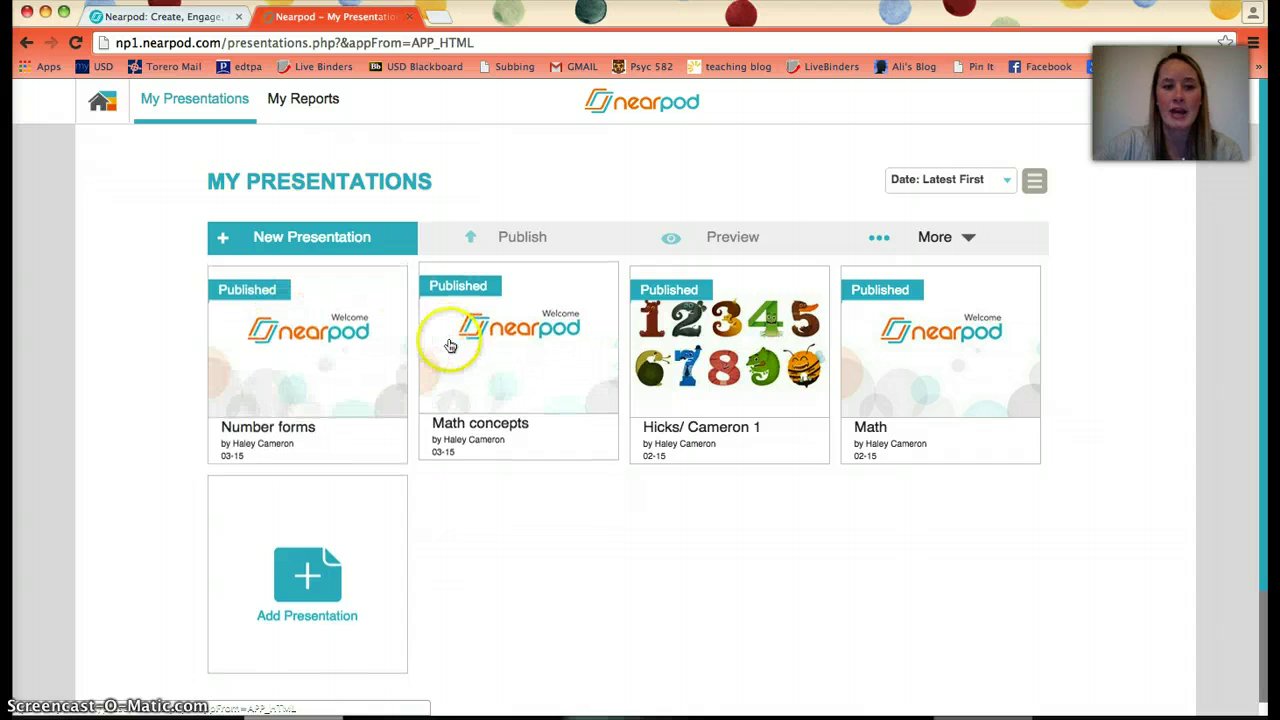
Start a new blank presentation and select its Welcome and Thank You slides
{"action": "left_click", "coordinate": [343, 547]}
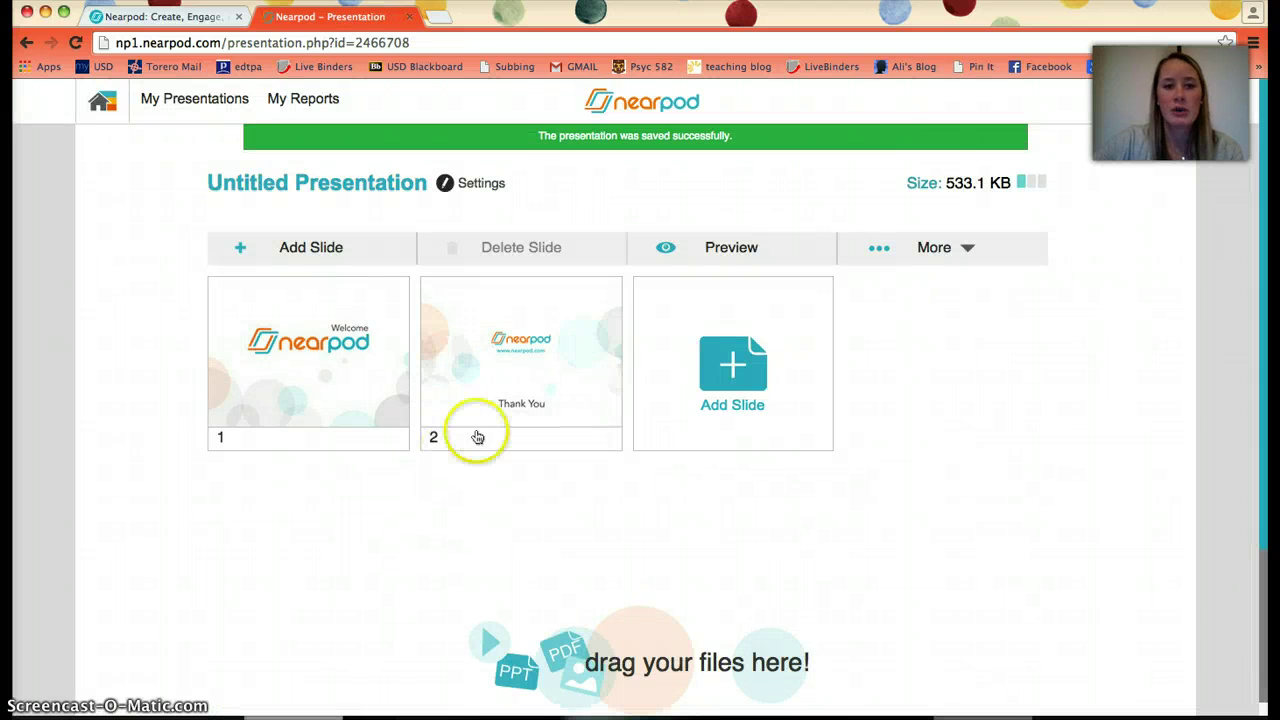
{"action": "left_click_drag", "start_coordinate": [477, 434], "coordinate": [586, 380]}
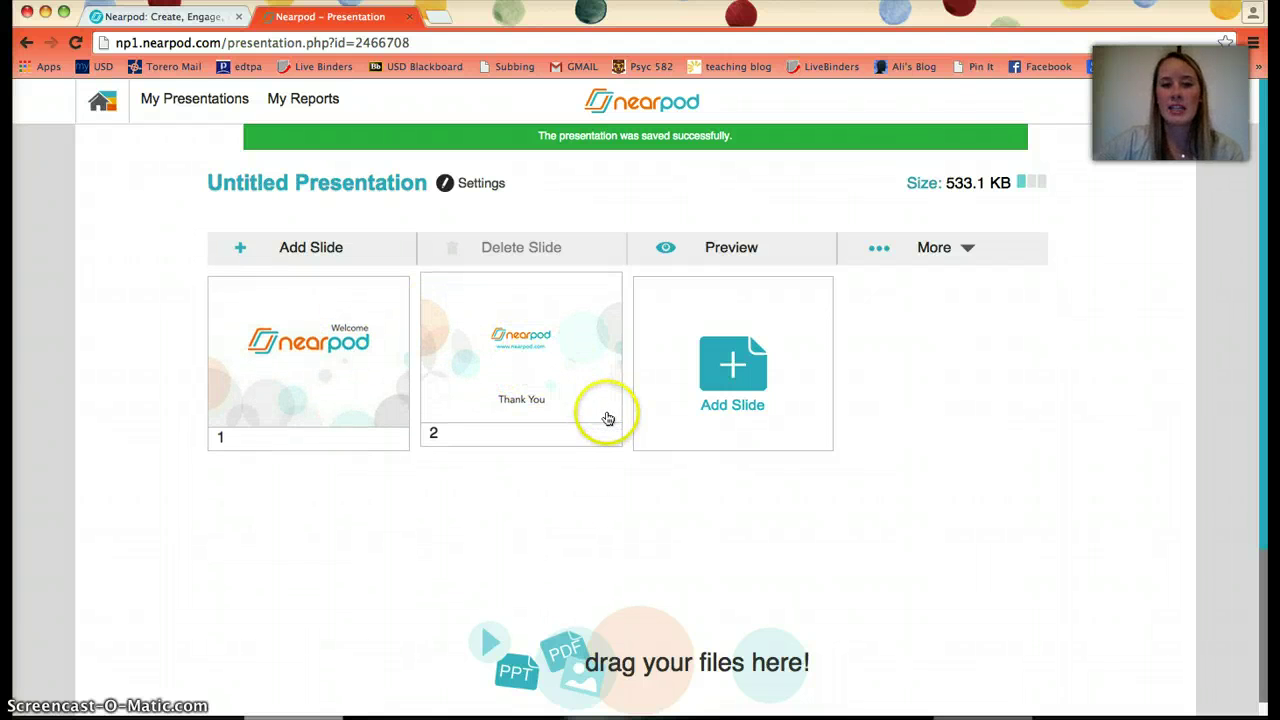
{"action": "left_click", "coordinate": [363, 380]}
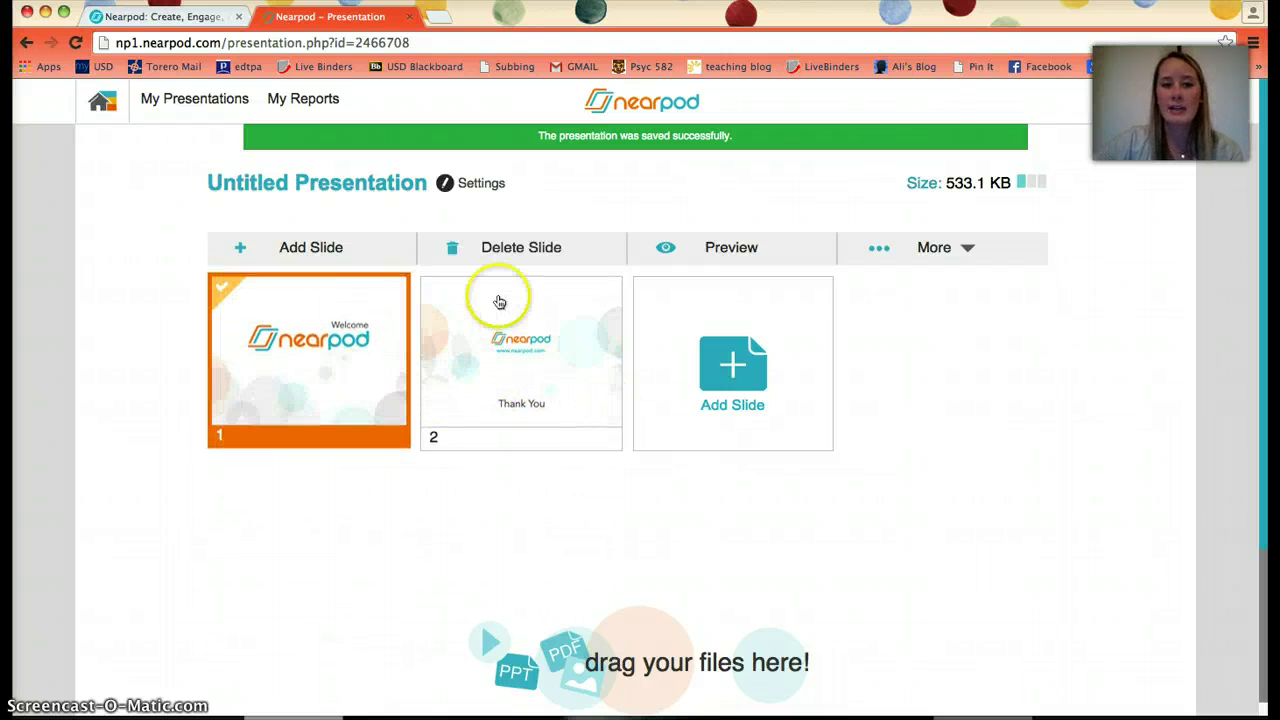
{"action": "left_click", "coordinate": [543, 326]}
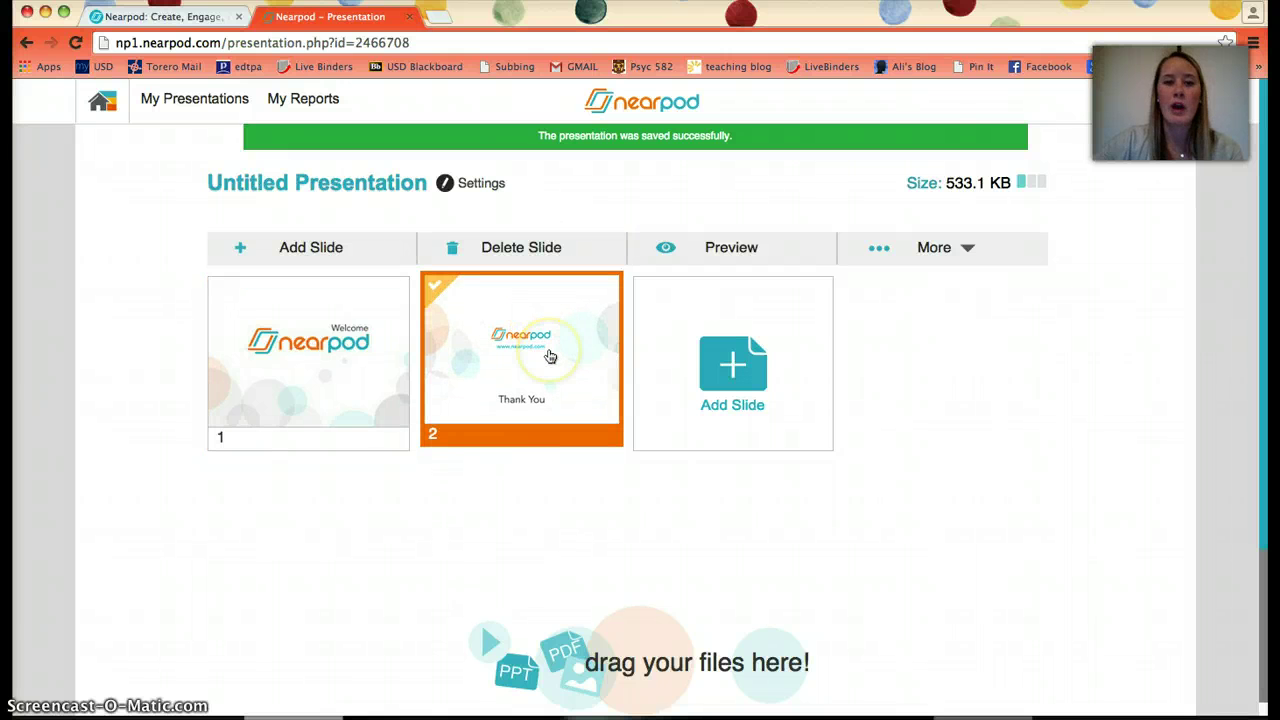
Add a new slide and choose the Draw it activity type
{"action": "left_click", "coordinate": [680, 388]}
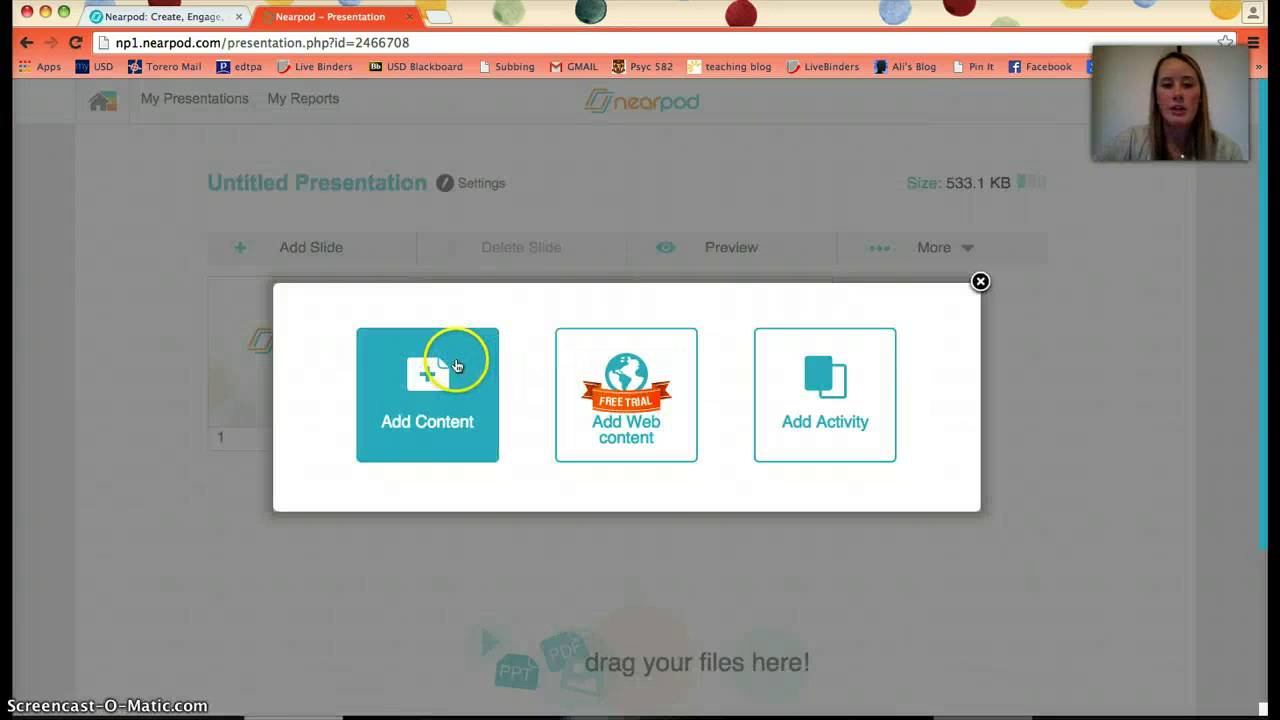
{"action": "left_click", "coordinate": [455, 366]}
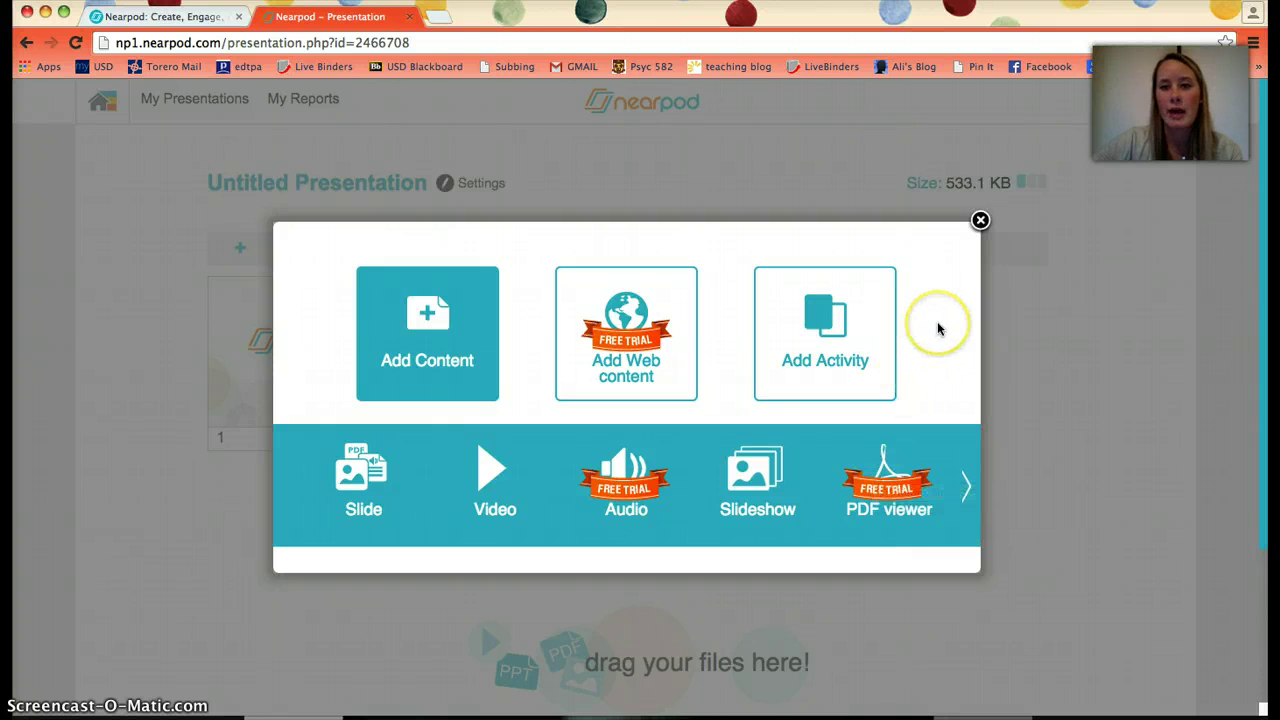
{"action": "left_click", "coordinate": [882, 325]}
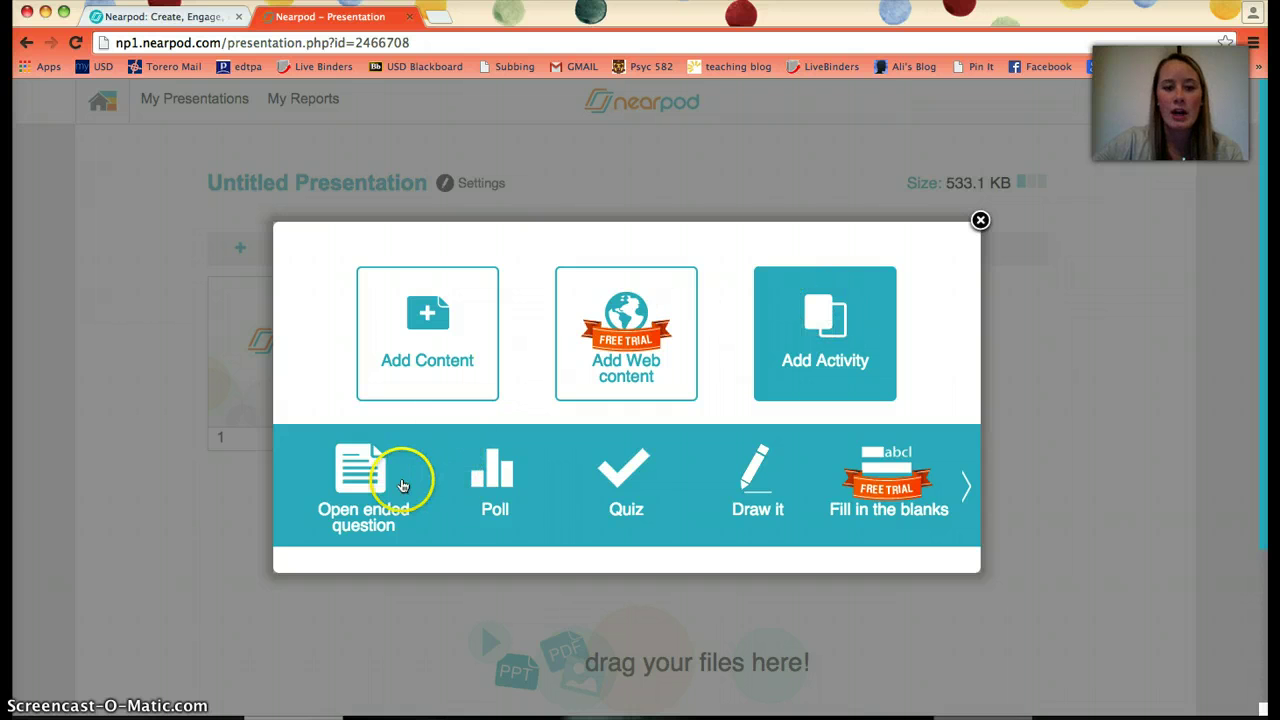
{"action": "left_click", "coordinate": [628, 474]}
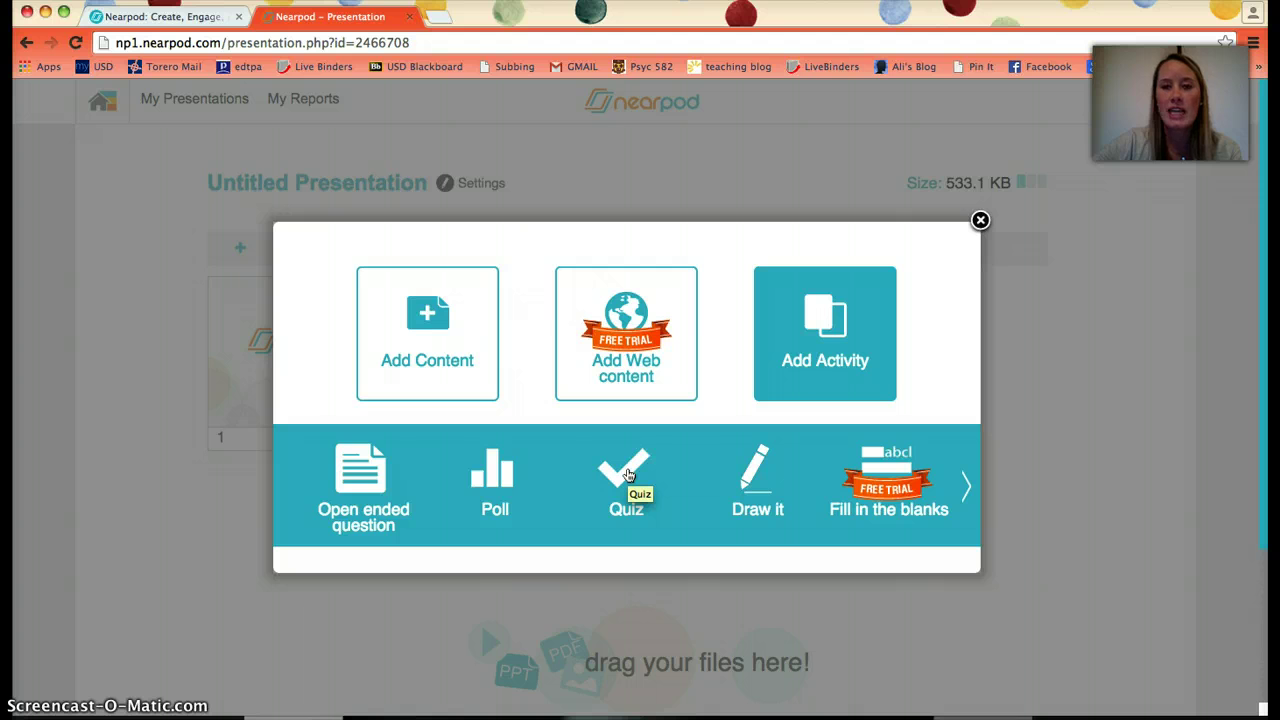
{"action": "left_click", "coordinate": [757, 472]}
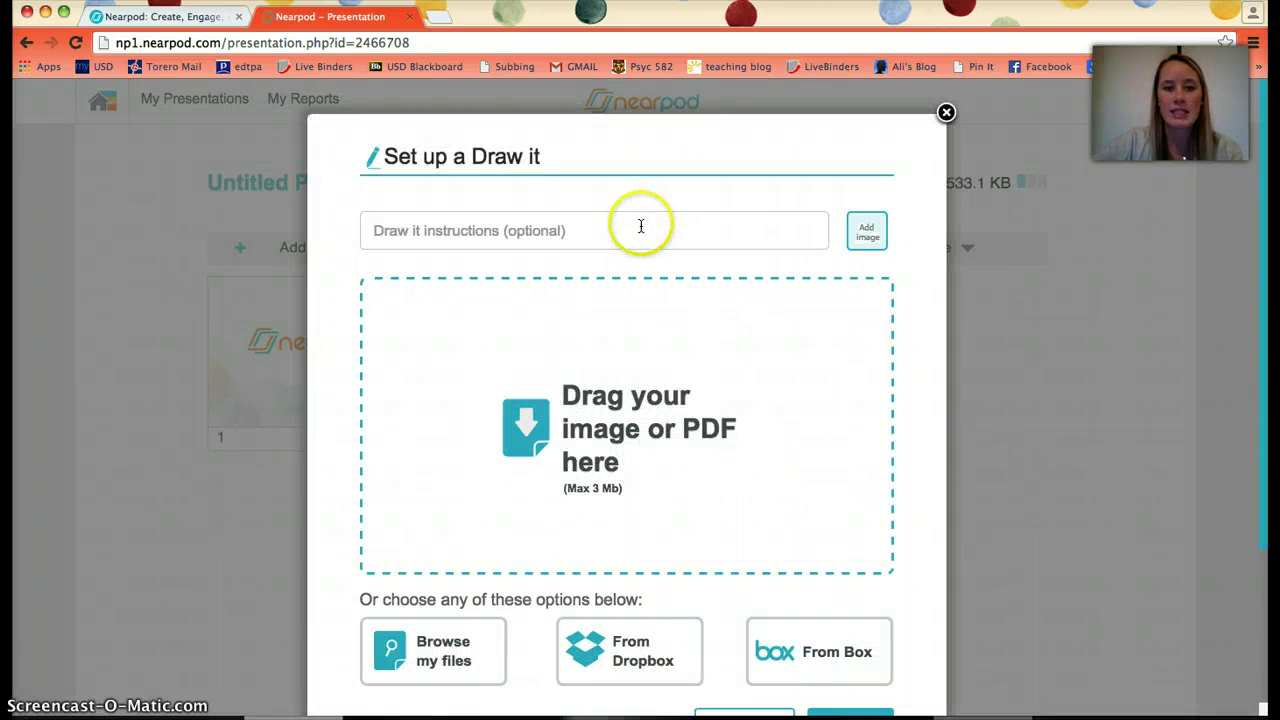
Enter the Draw it instructions 'show 325 in expanded notation.' and save the slide
{"action": "left_click", "coordinate": [641, 226]}
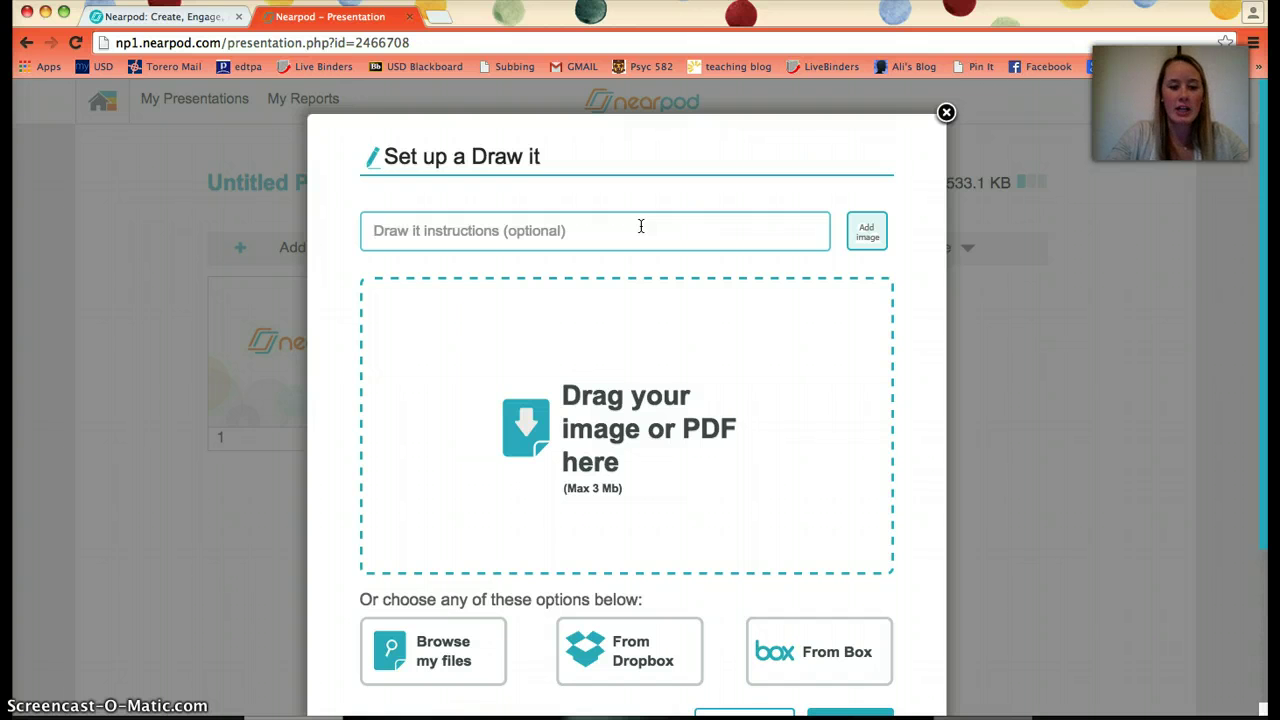
{"action": "type", "text": "show 325"}
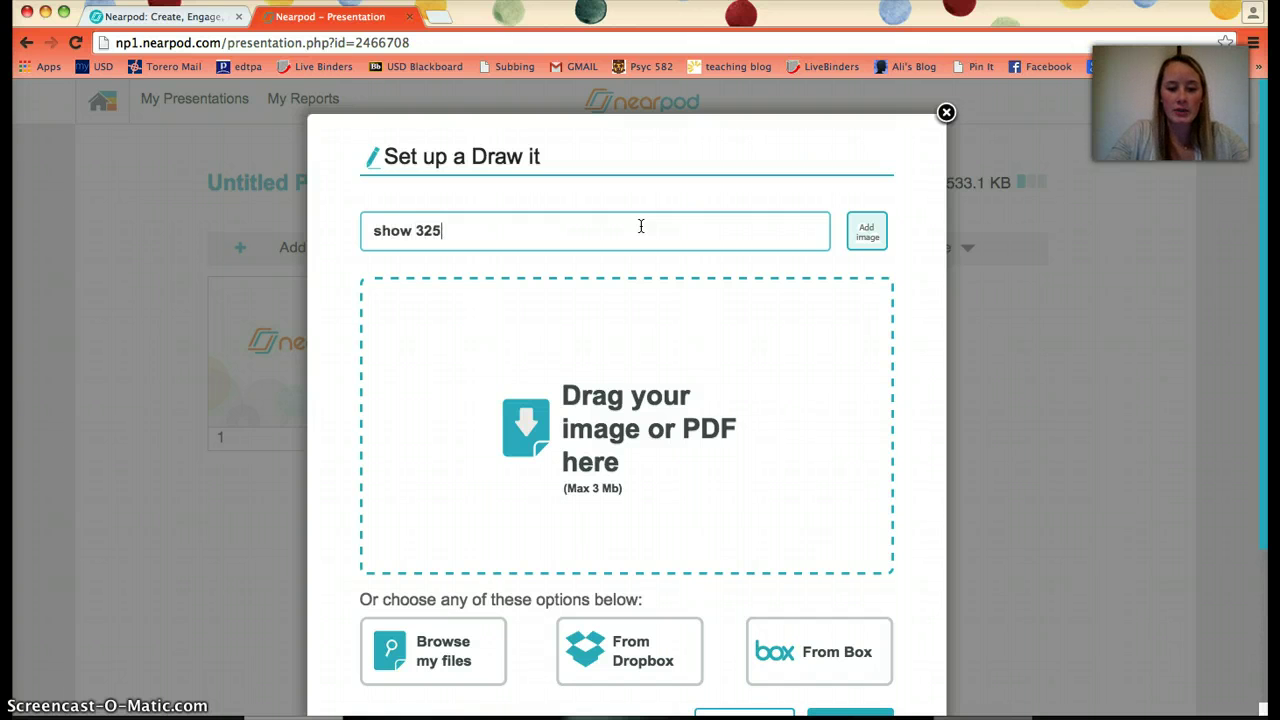
{"action": "type", "text": " in expande"}
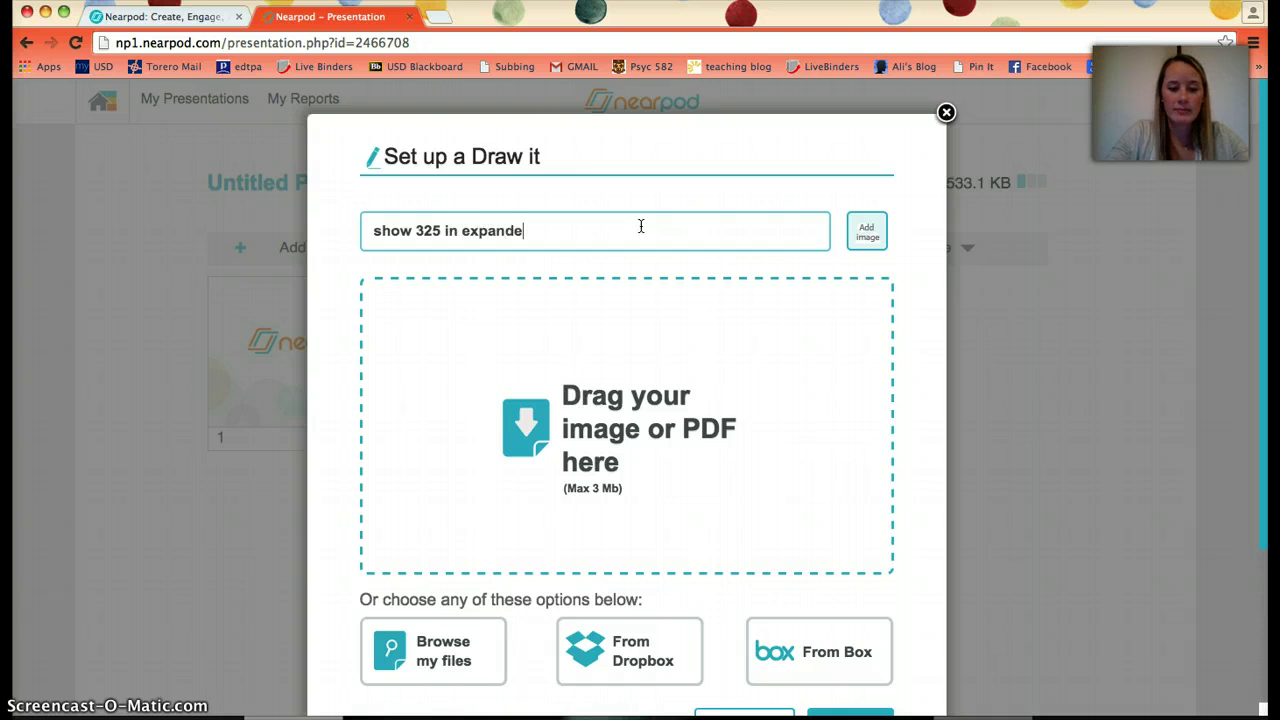
{"action": "type", "text": "d notation"}
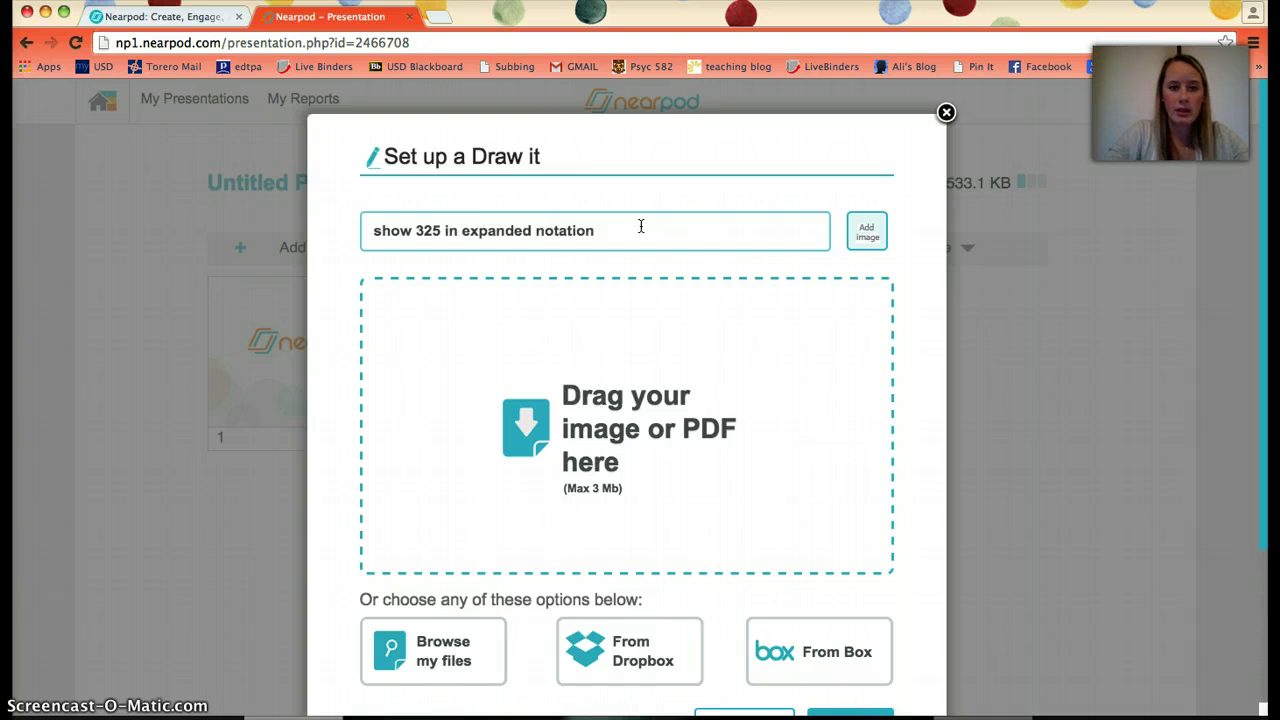
{"action": "type", "text": "."}
{"action": "scroll", "coordinate": [641, 226], "scroll_direction": "down", "scroll_amount": 5}
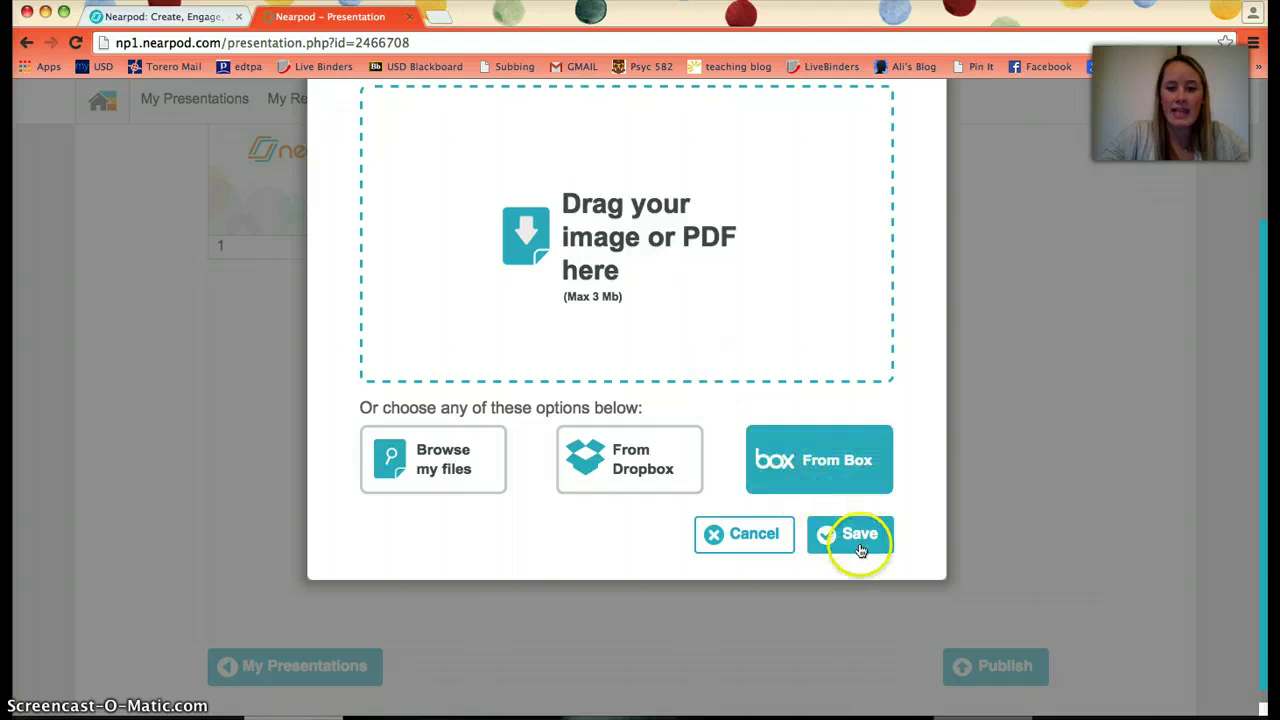
{"action": "left_click", "coordinate": [860, 540]}
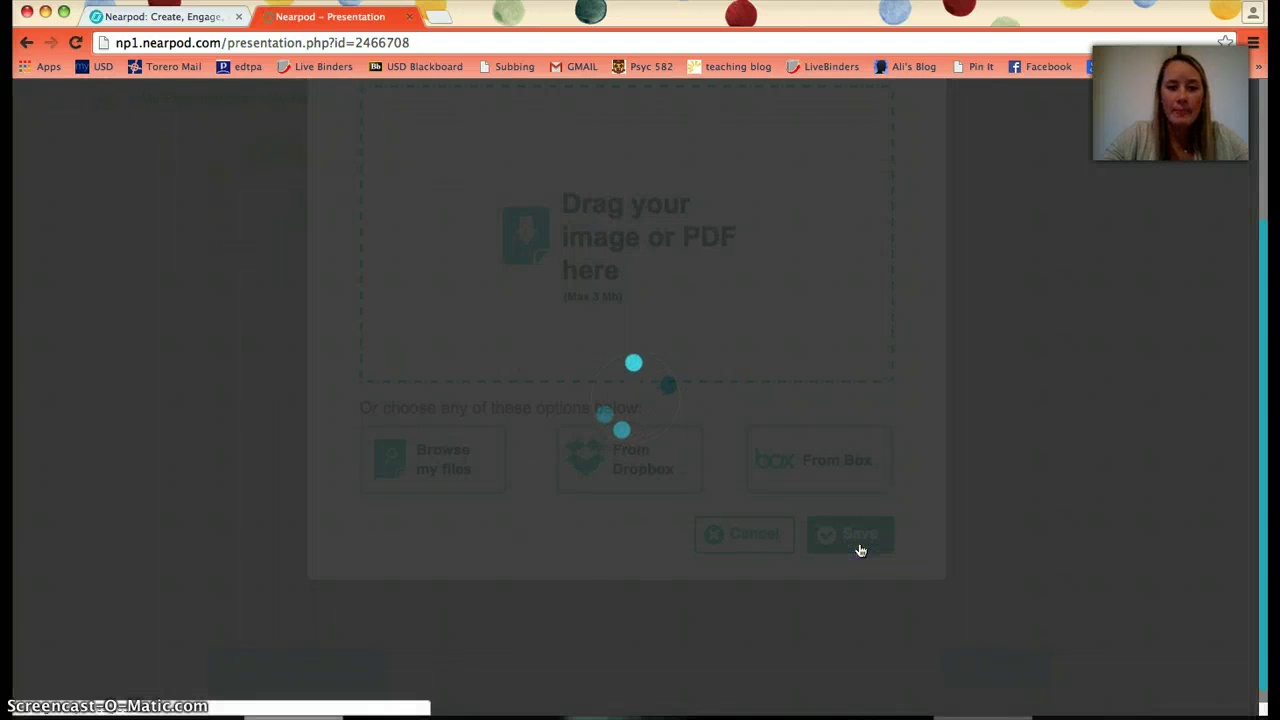
{"action": "scroll", "coordinate": [861, 551], "scroll_direction": "up", "scroll_amount": 3}
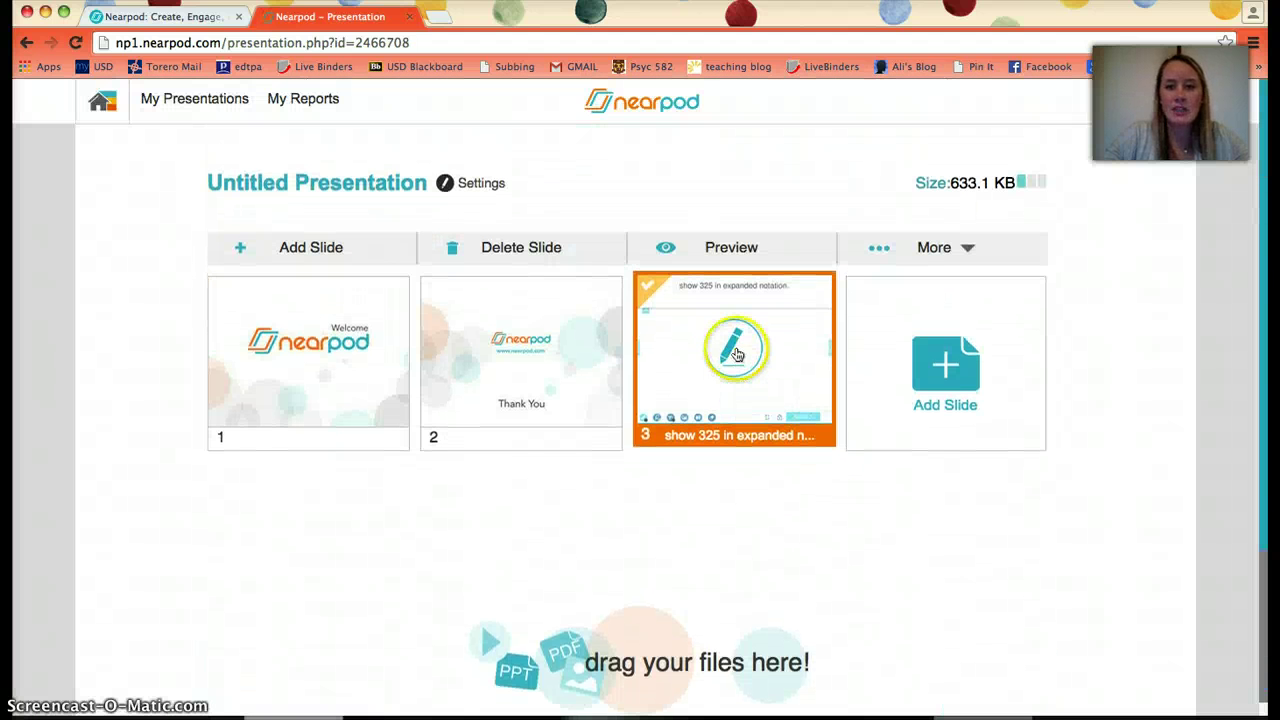
Move the Draw it slide between Welcome and Thank You, then publish the presentation
{"action": "left_click_drag", "start_coordinate": [736, 350], "coordinate": [490, 340]}
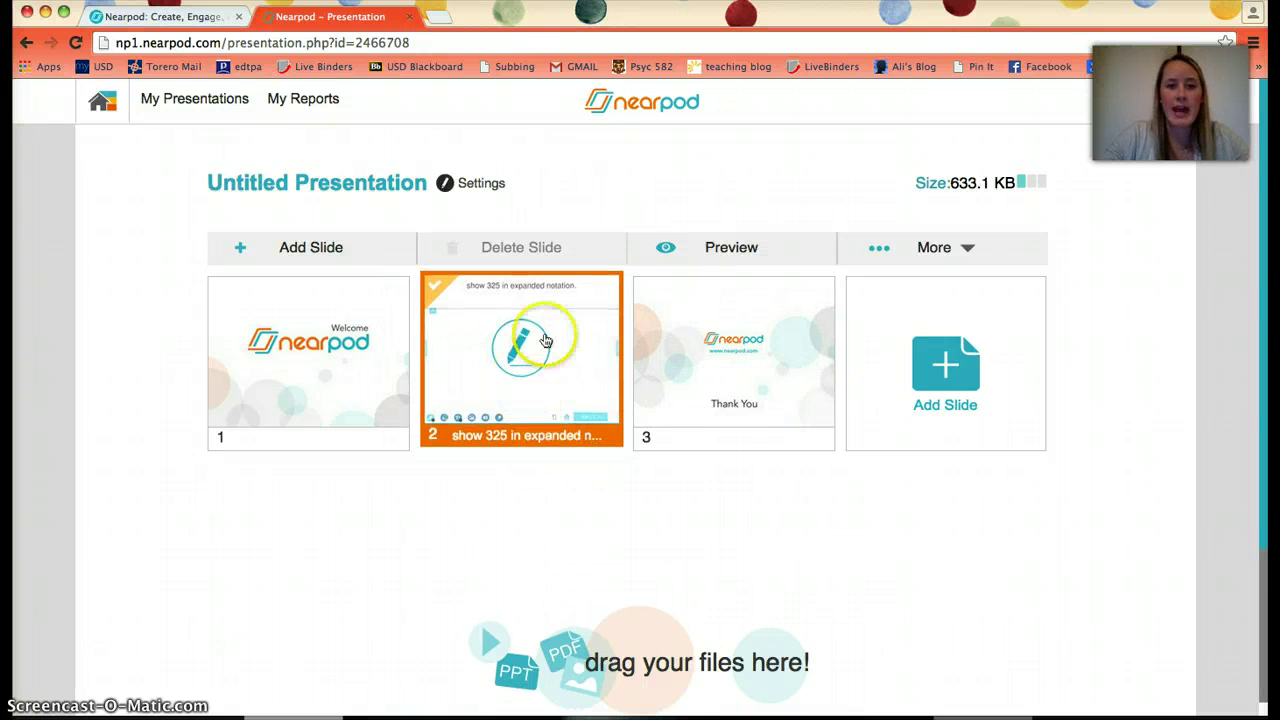
{"action": "left_click_drag", "start_coordinate": [687, 359], "coordinate": [661, 376]}
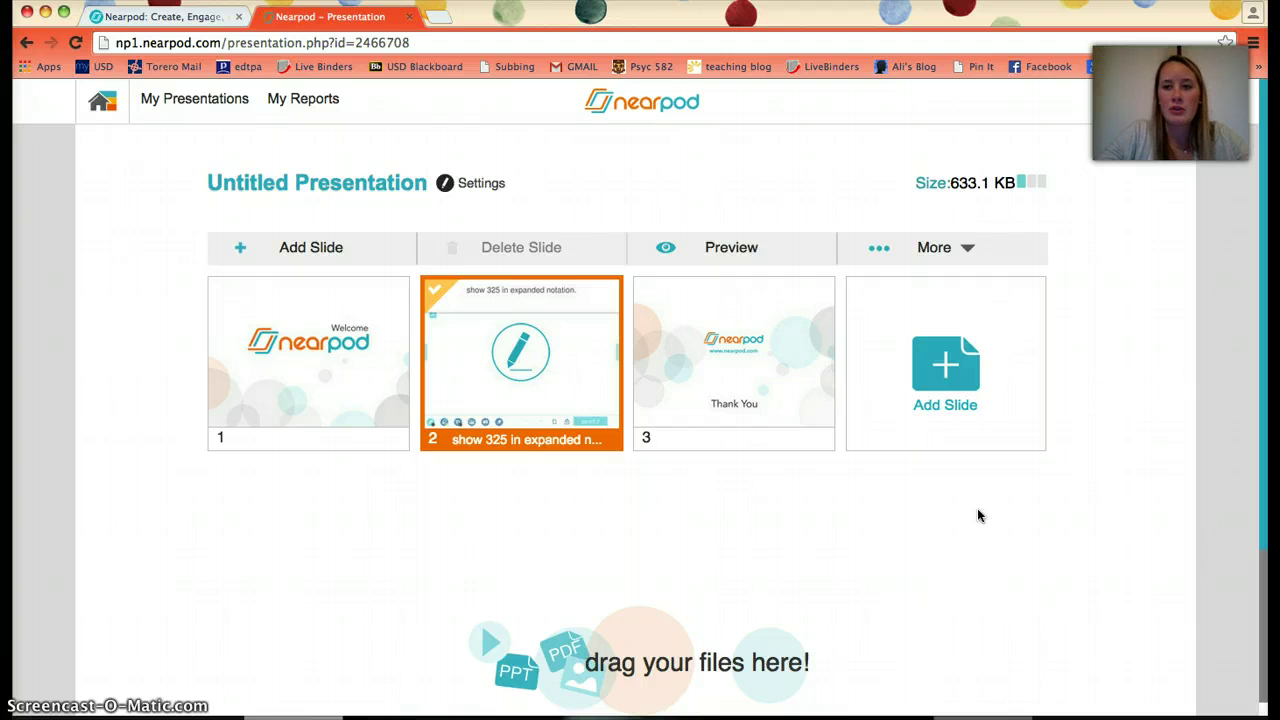
{"action": "scroll", "coordinate": [977, 515], "scroll_direction": "down", "scroll_amount": 3}
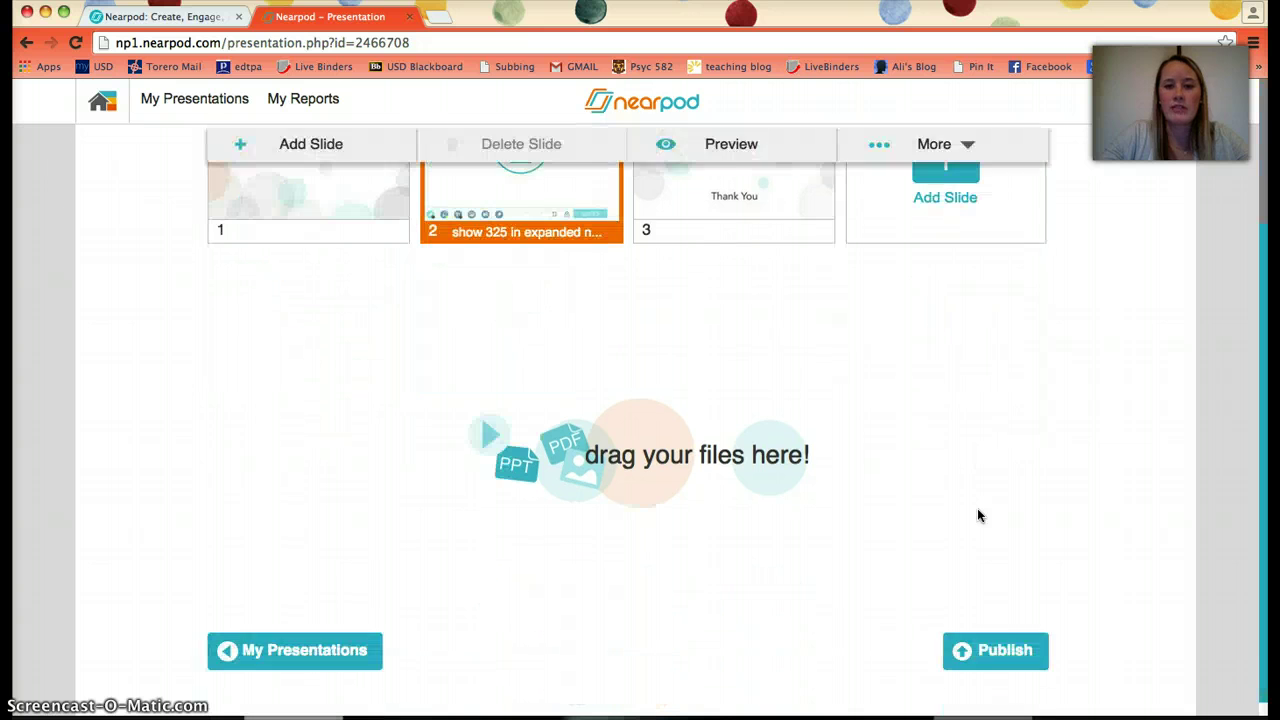
{"action": "left_click", "coordinate": [985, 660]}
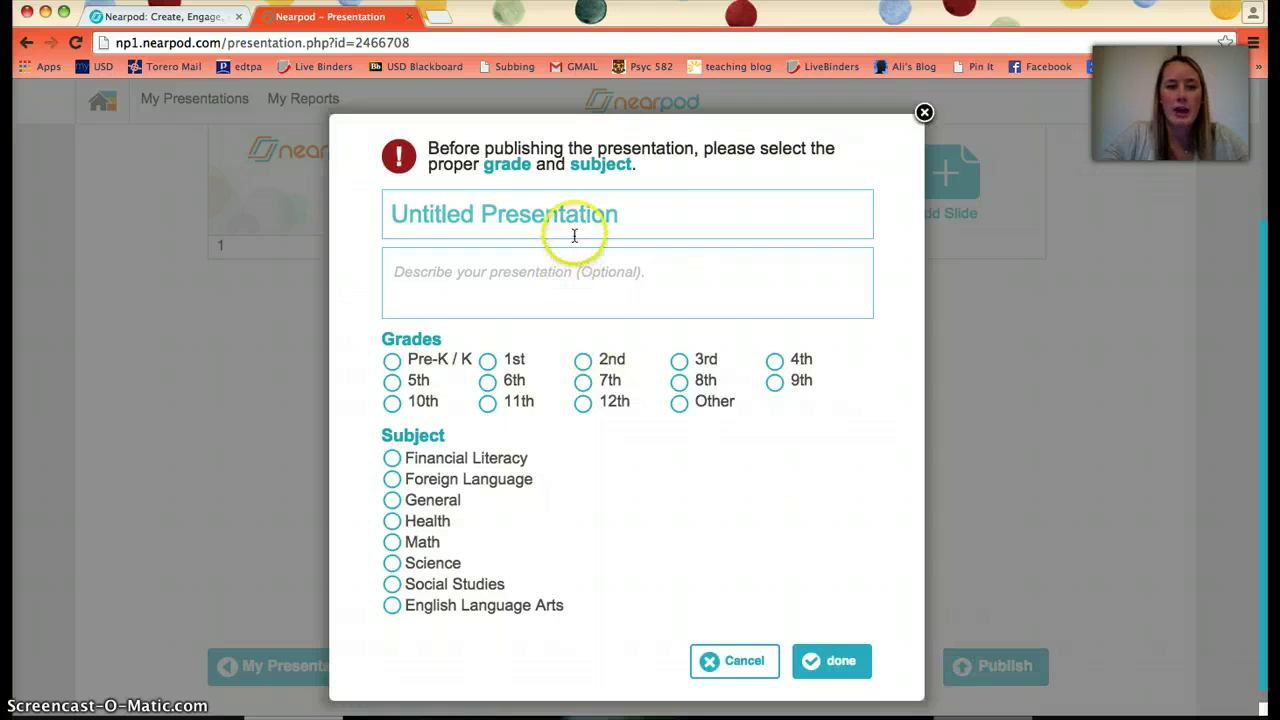
Publish the presentation titled 'Practice' with grade 2nd and subject Math
{"action": "left_click", "coordinate": [574, 235]}
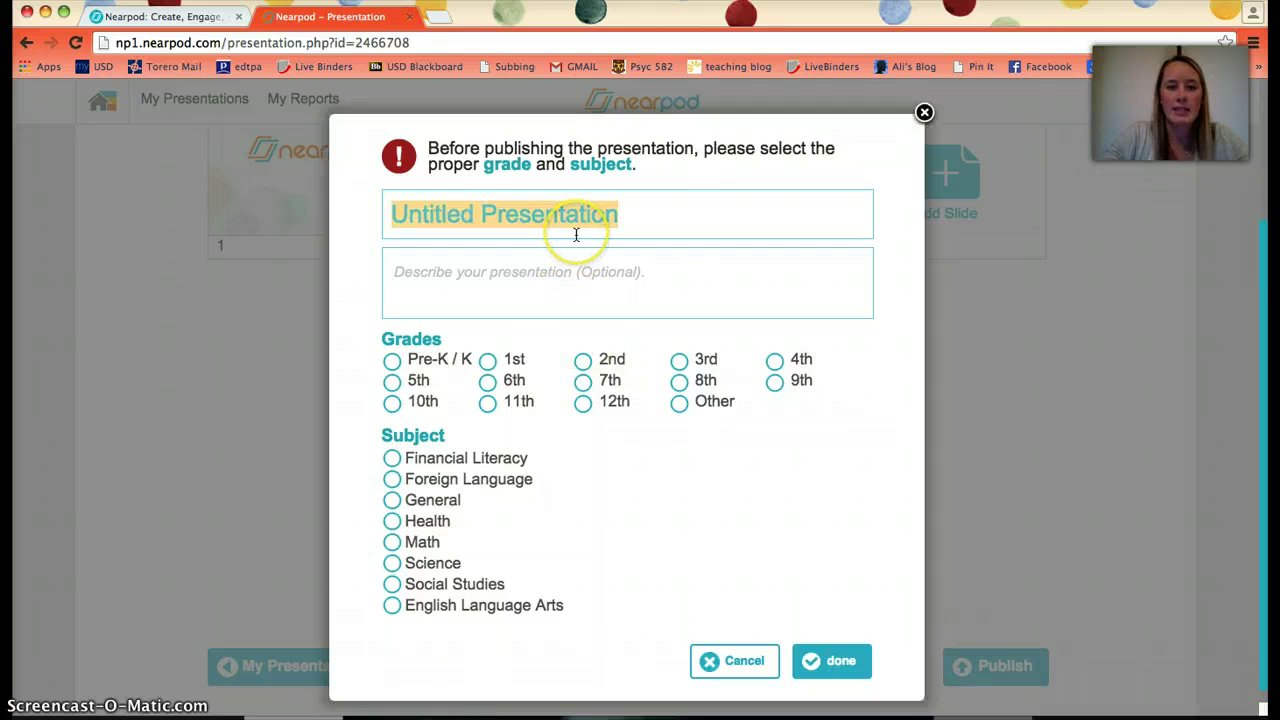
{"action": "type", "text": "P"}
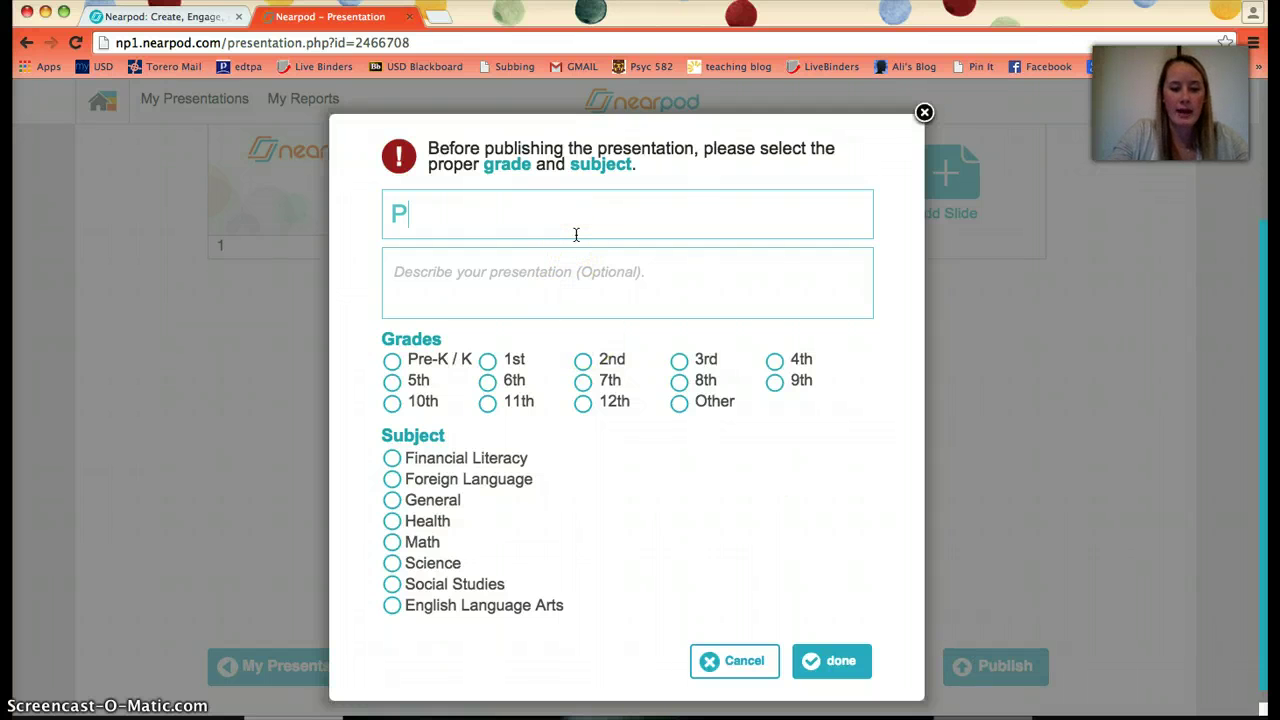
{"action": "type", "text": "ractice"}
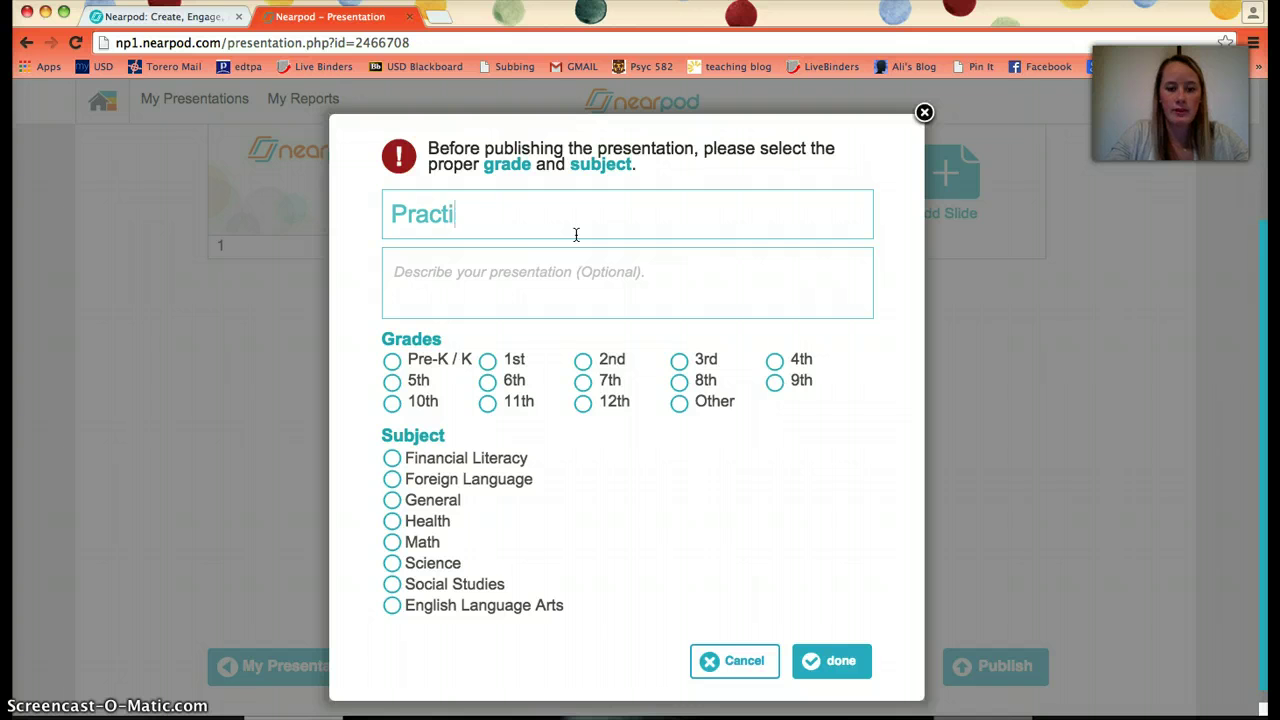
{"action": "left_click", "coordinate": [582, 360]}
{"action": "left_click", "coordinate": [391, 539]}
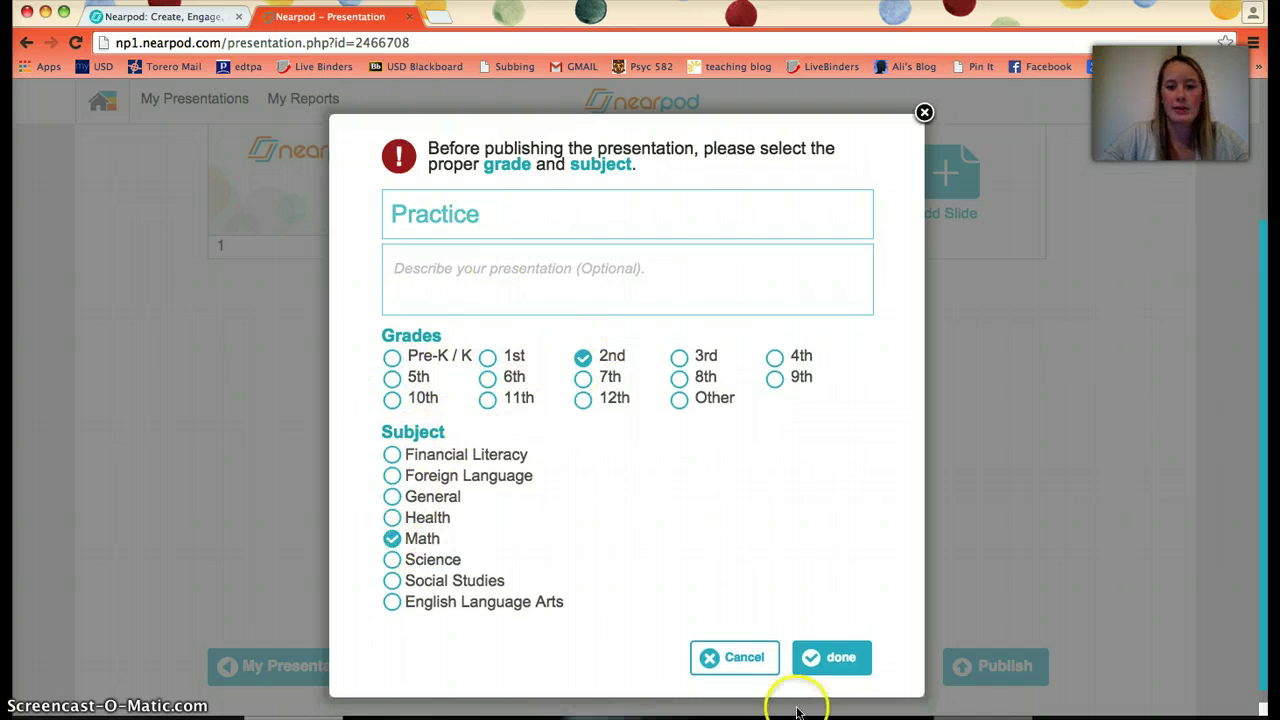
{"action": "left_click", "coordinate": [831, 657]}
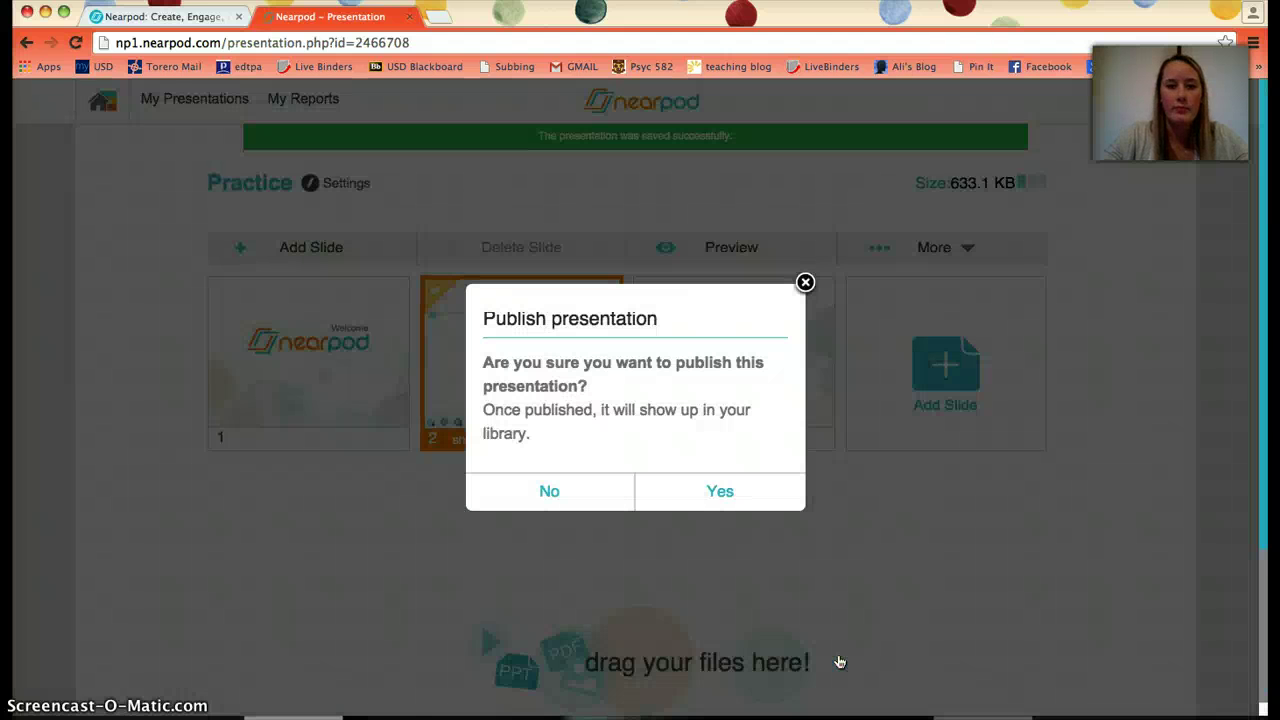
{"action": "left_click", "coordinate": [713, 487]}
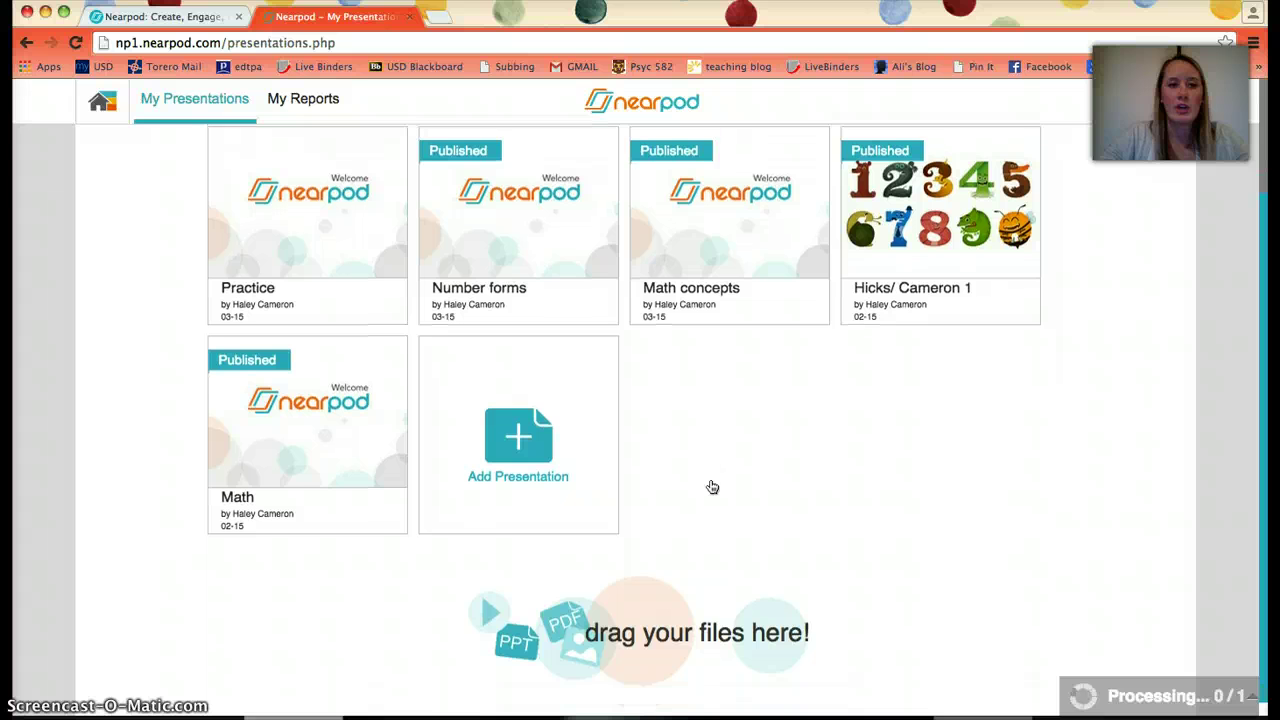
Return home and open the Number forms lesson from My Library
{"action": "left_click", "coordinate": [113, 108]}
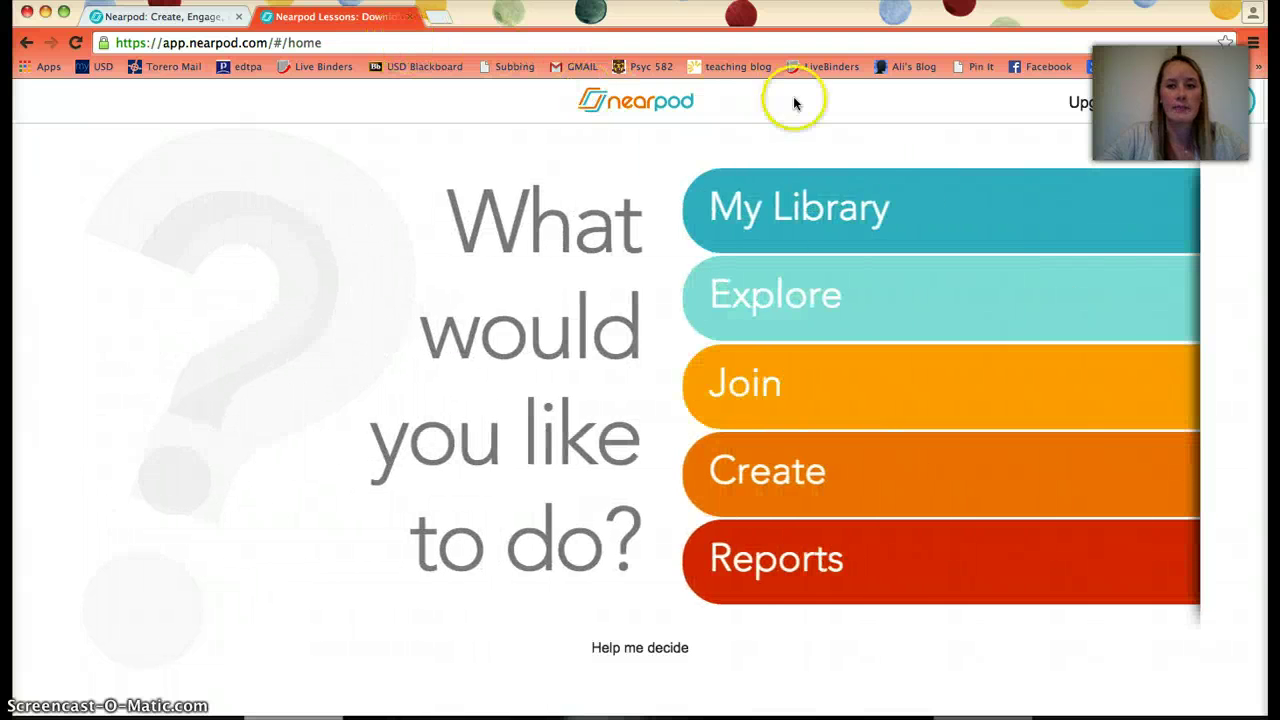
{"action": "left_click", "coordinate": [894, 210]}
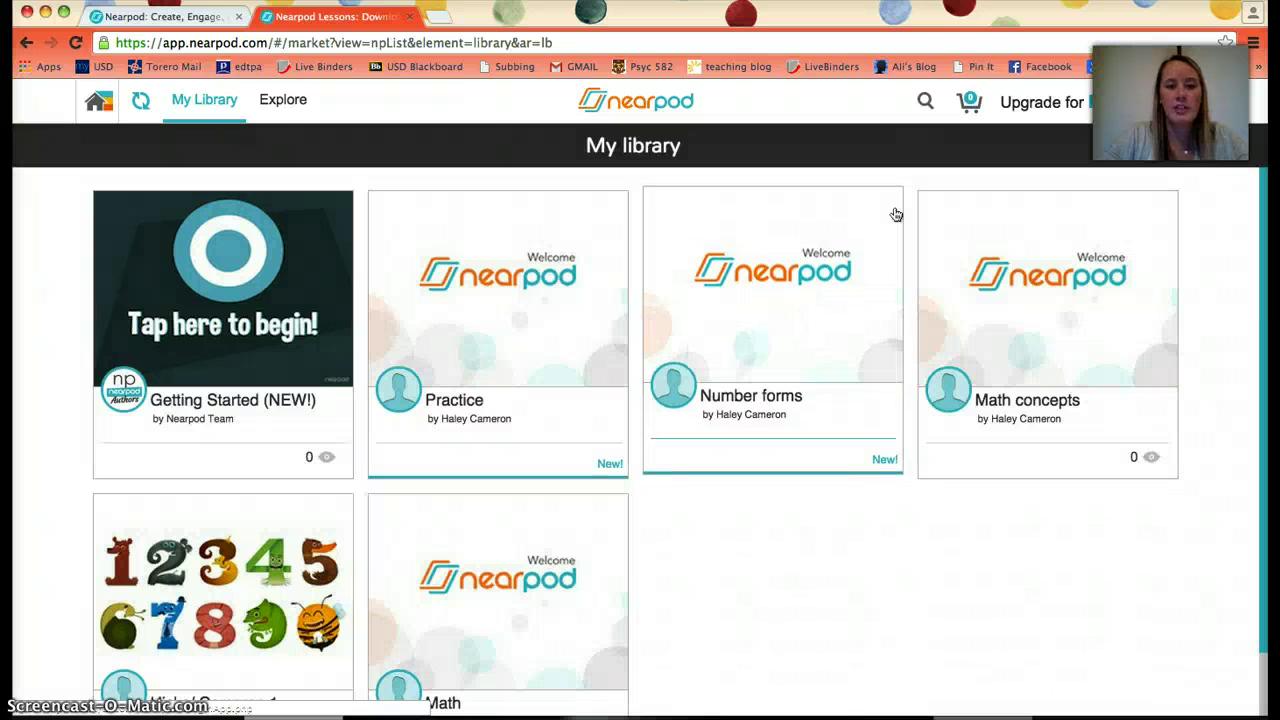
{"action": "left_click", "coordinate": [830, 228]}
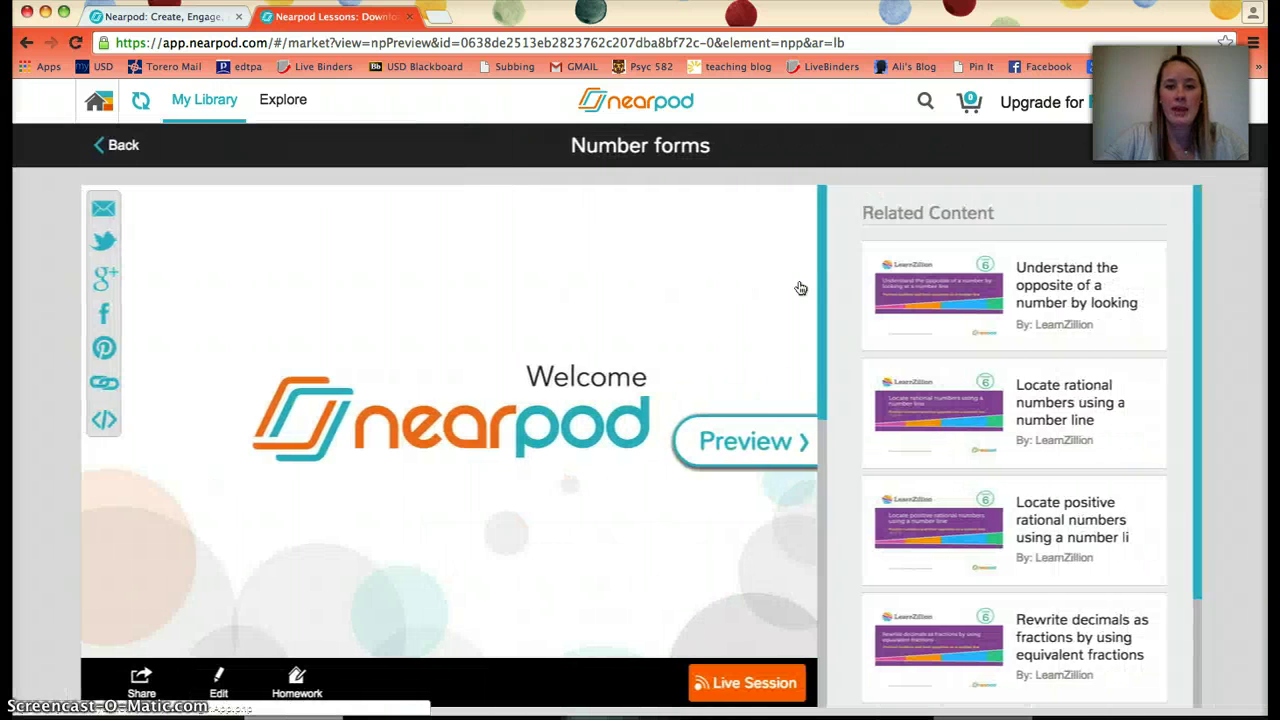
Launch Number forms live, dismiss the PIN window, and resize the teacher window to the left half
{"action": "left_click", "coordinate": [790, 467]}
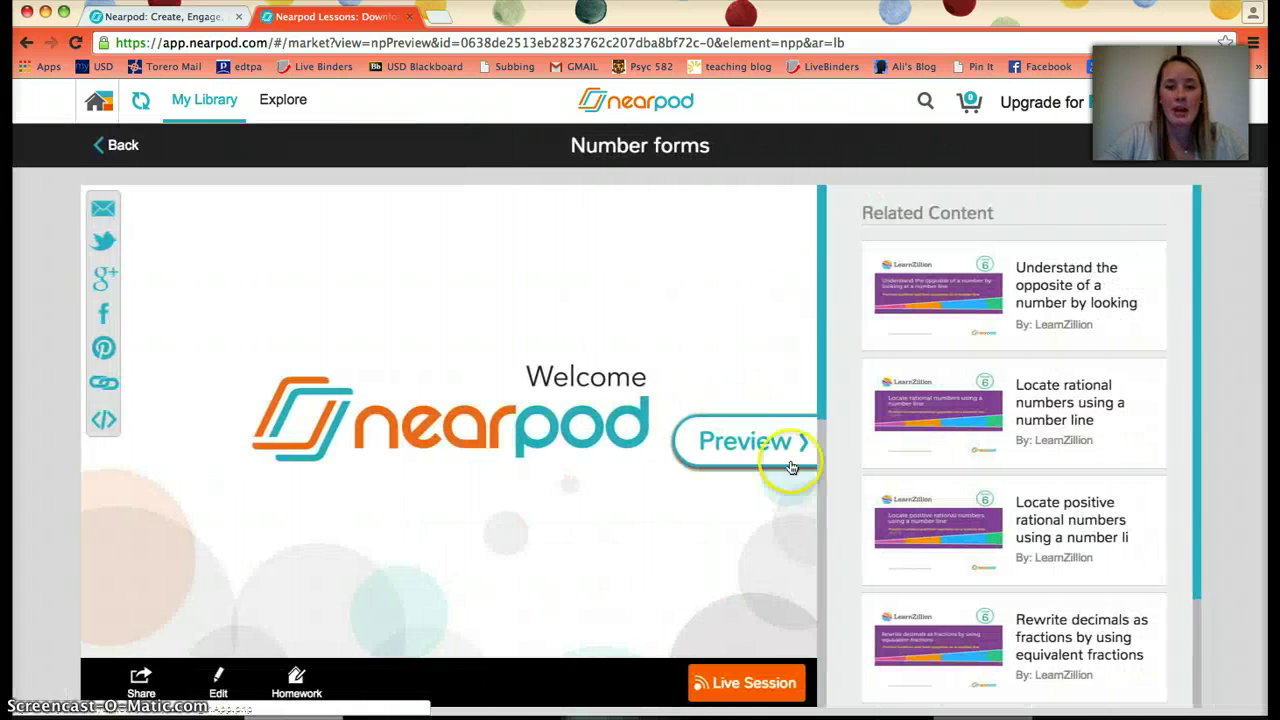
{"action": "left_click", "coordinate": [745, 682]}
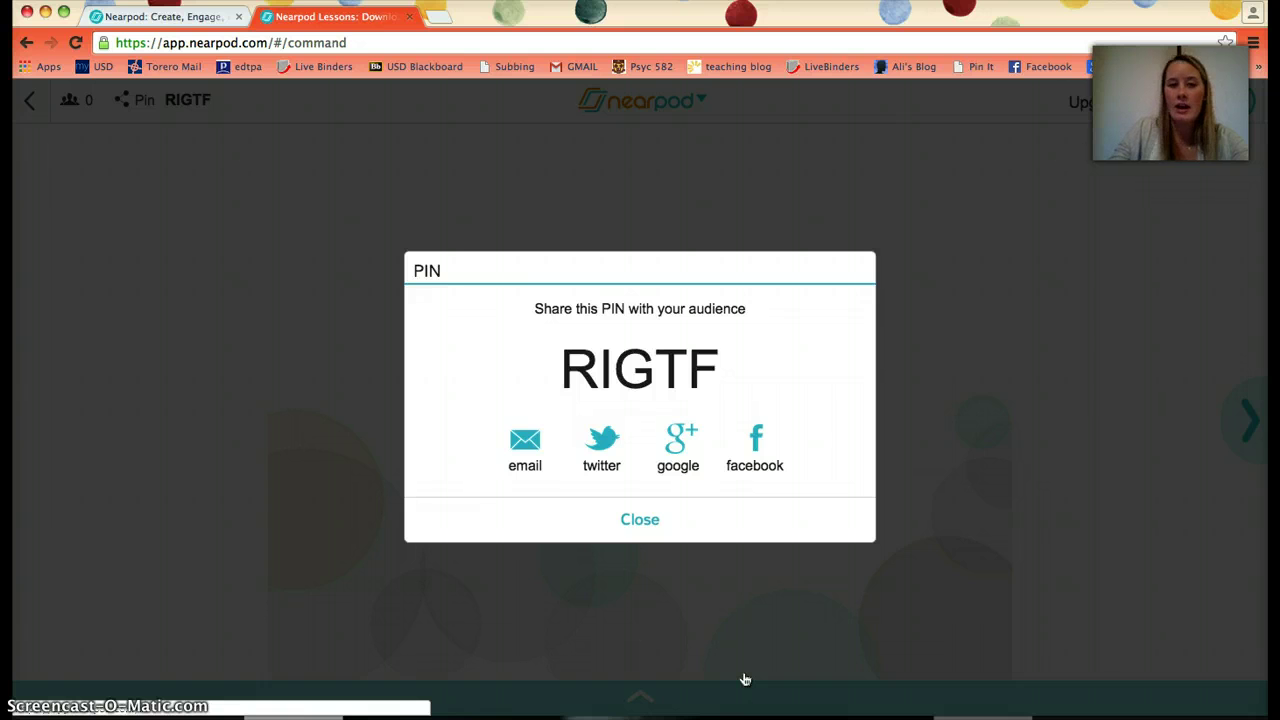
{"action": "left_click", "coordinate": [770, 531]}
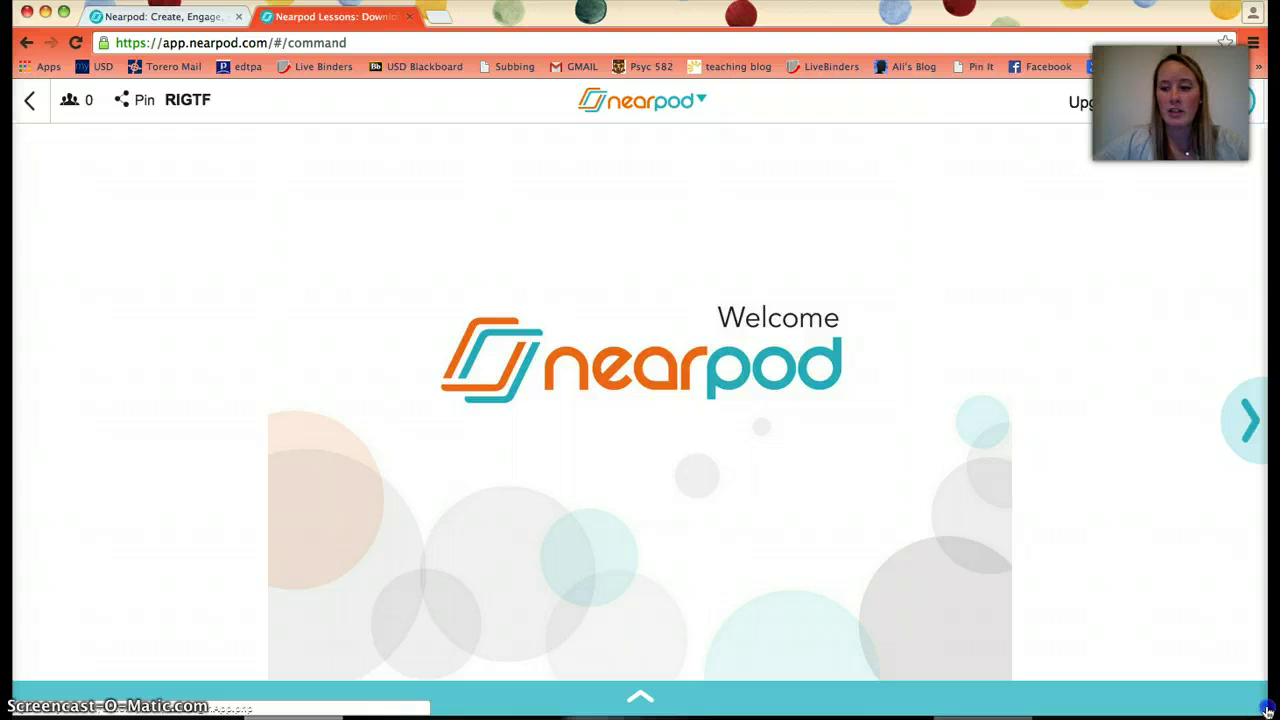
{"action": "left_click_drag", "start_coordinate": [1267, 710], "coordinate": [636, 713]}
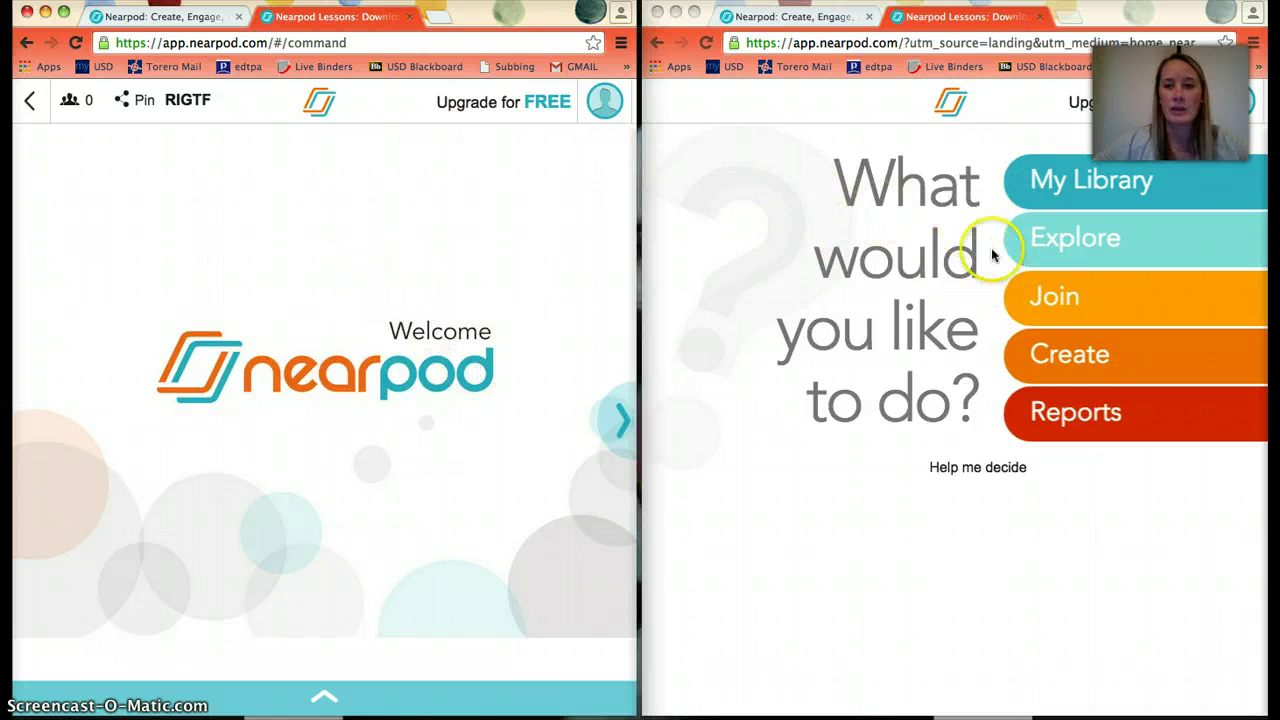
In the right window, join the live session by entering the session PIN, correcting its typo
{"action": "left_click", "coordinate": [1041, 296]}
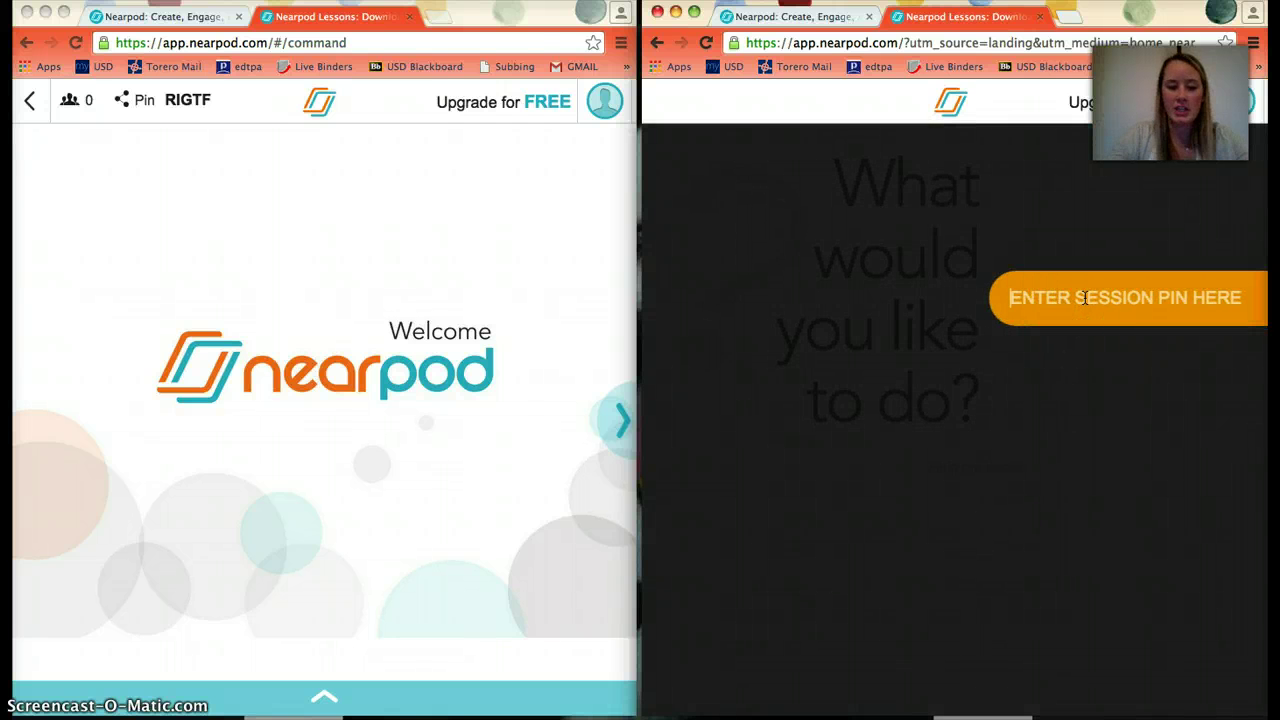
{"action": "type", "text": "RIGFT"}
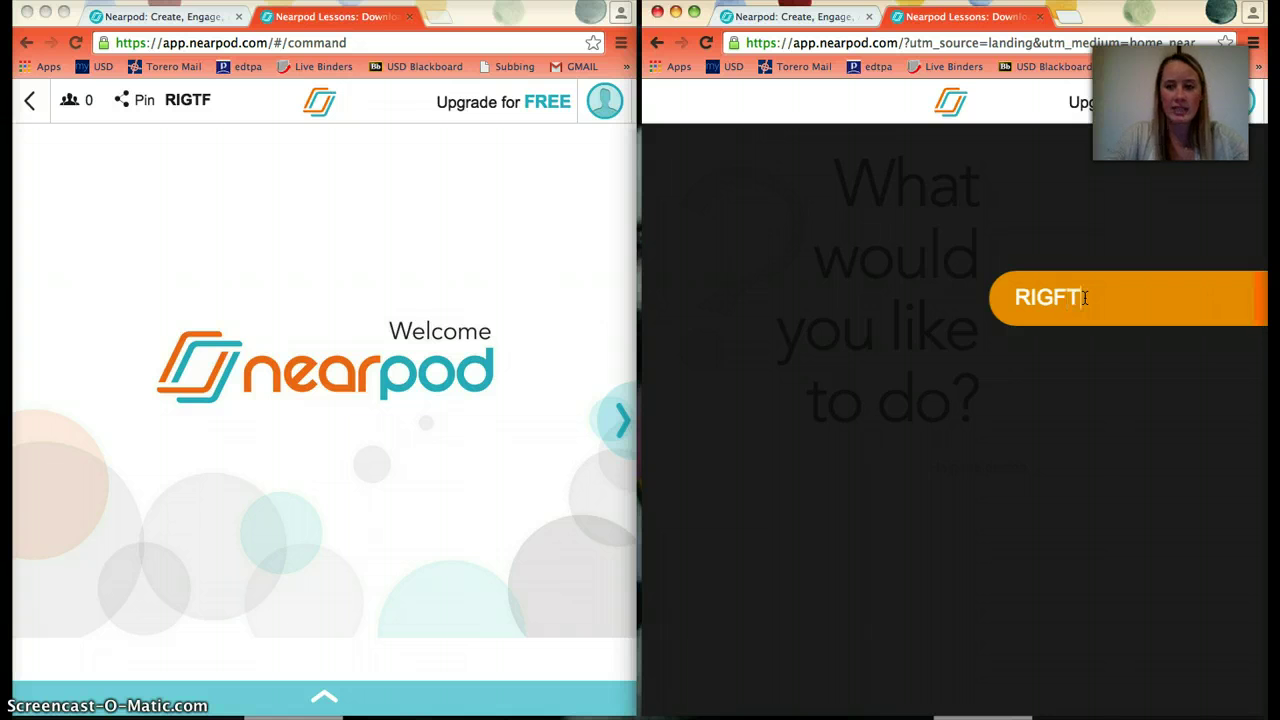
{"action": "left_click", "coordinate": [986, 357]}
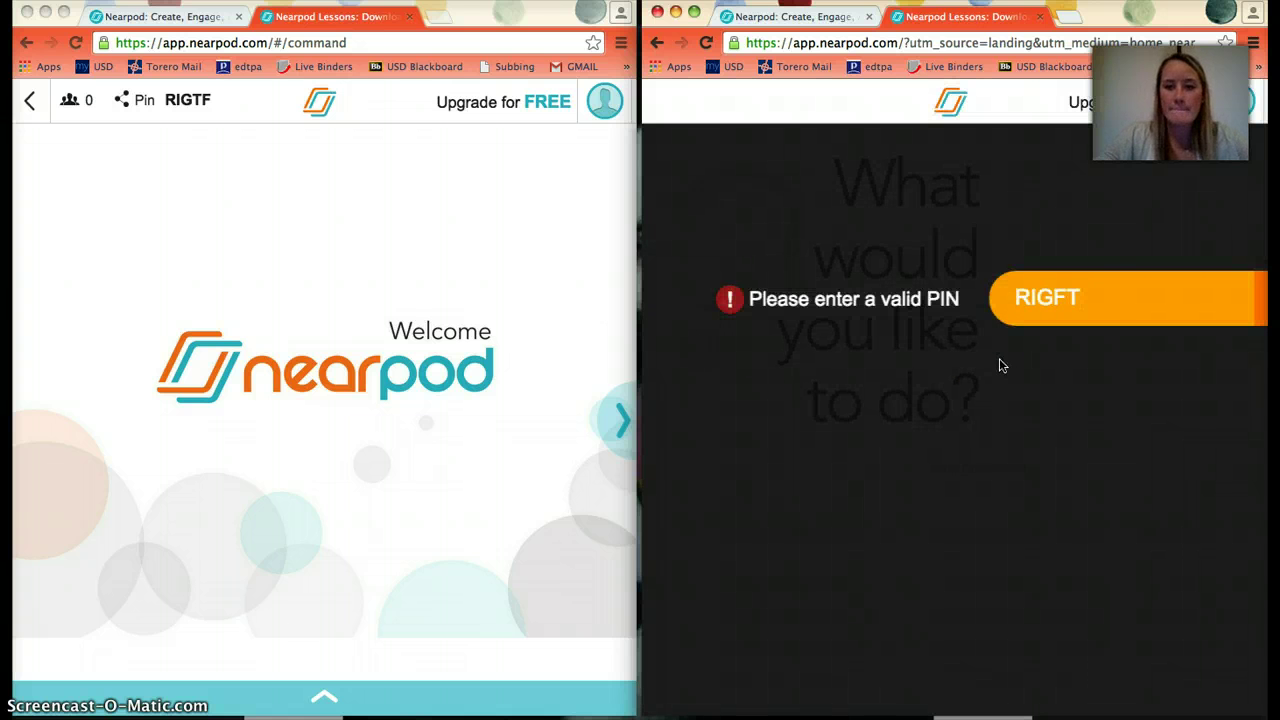
{"action": "left_click", "coordinate": [991, 354]}
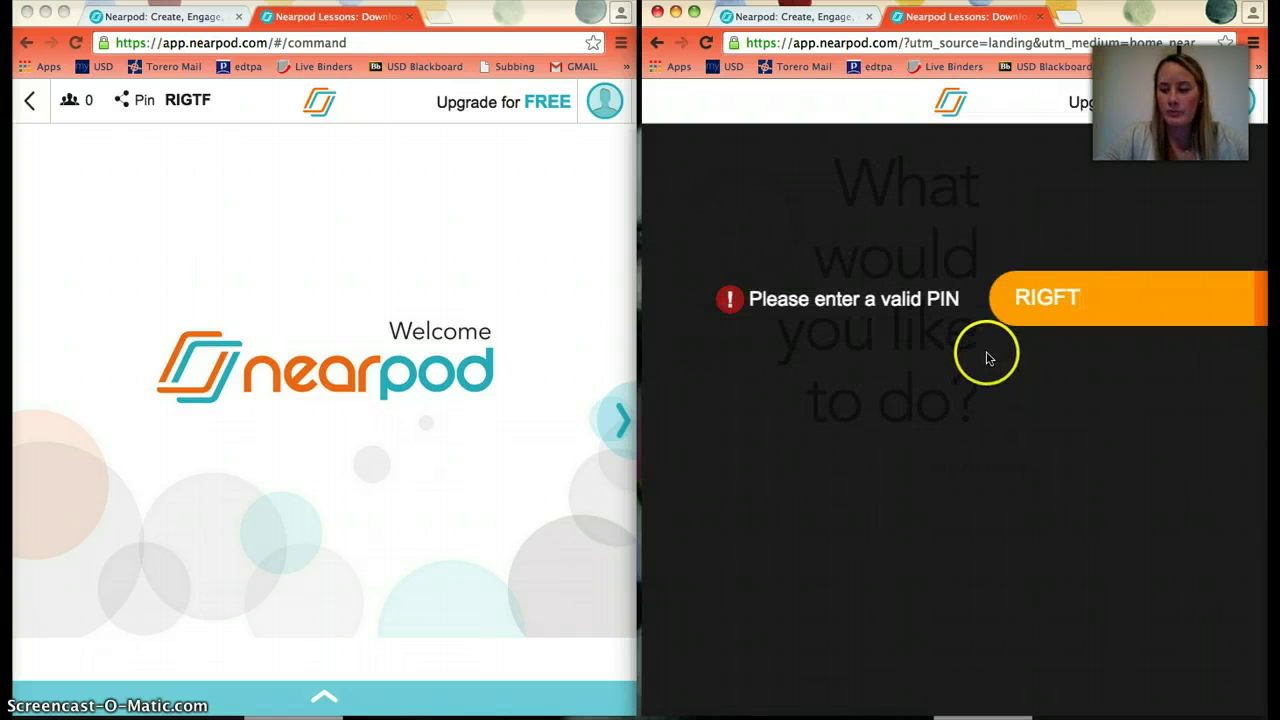
{"action": "left_click", "coordinate": [973, 348]}
{"action": "left_click", "coordinate": [1062, 335]}
{"action": "key", "text": "BackSpace"}
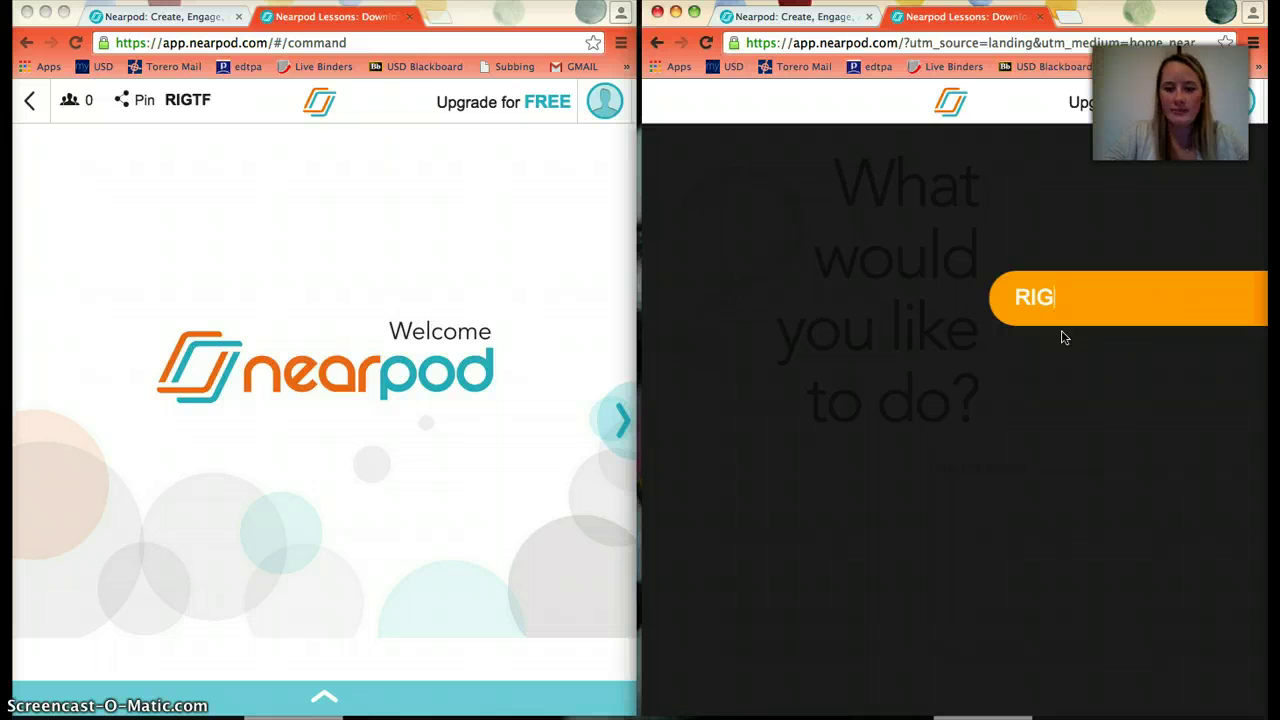
{"action": "type", "text": "TF"}
{"action": "key", "text": "Return"}
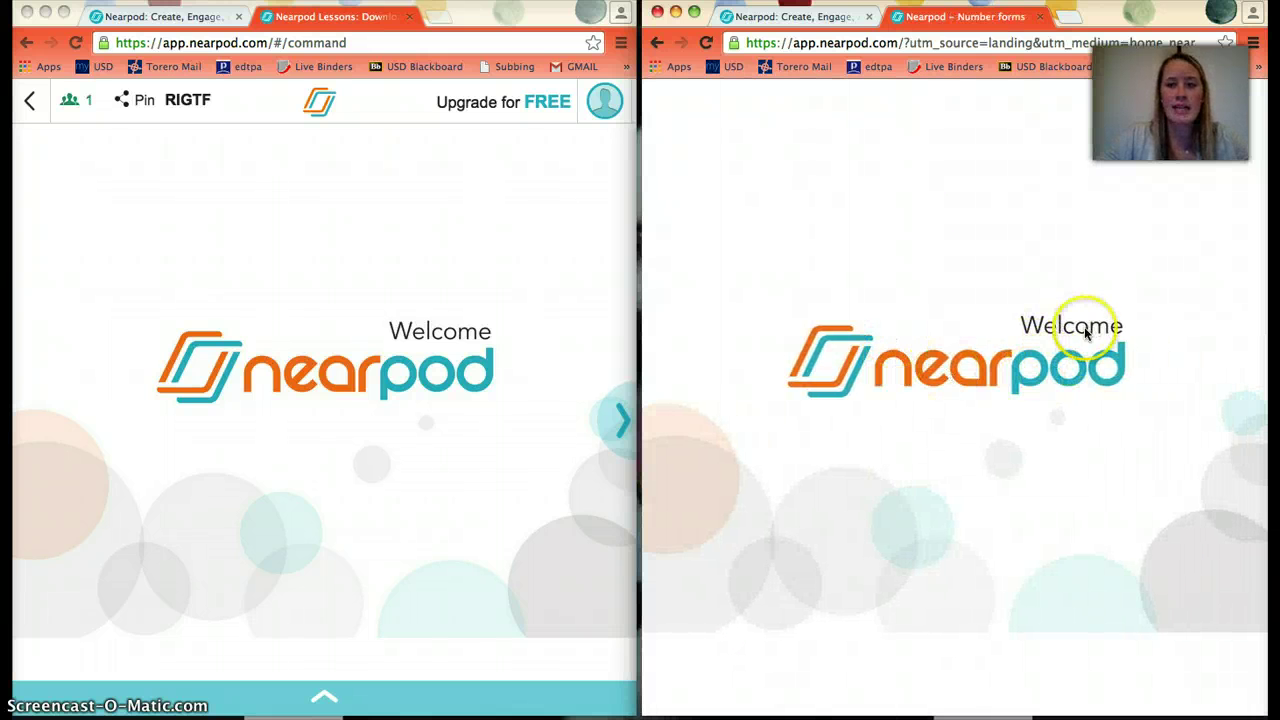
Open the student list, submit the student's name, then advance both screens to Number Forms
{"action": "left_click", "coordinate": [618, 418]}
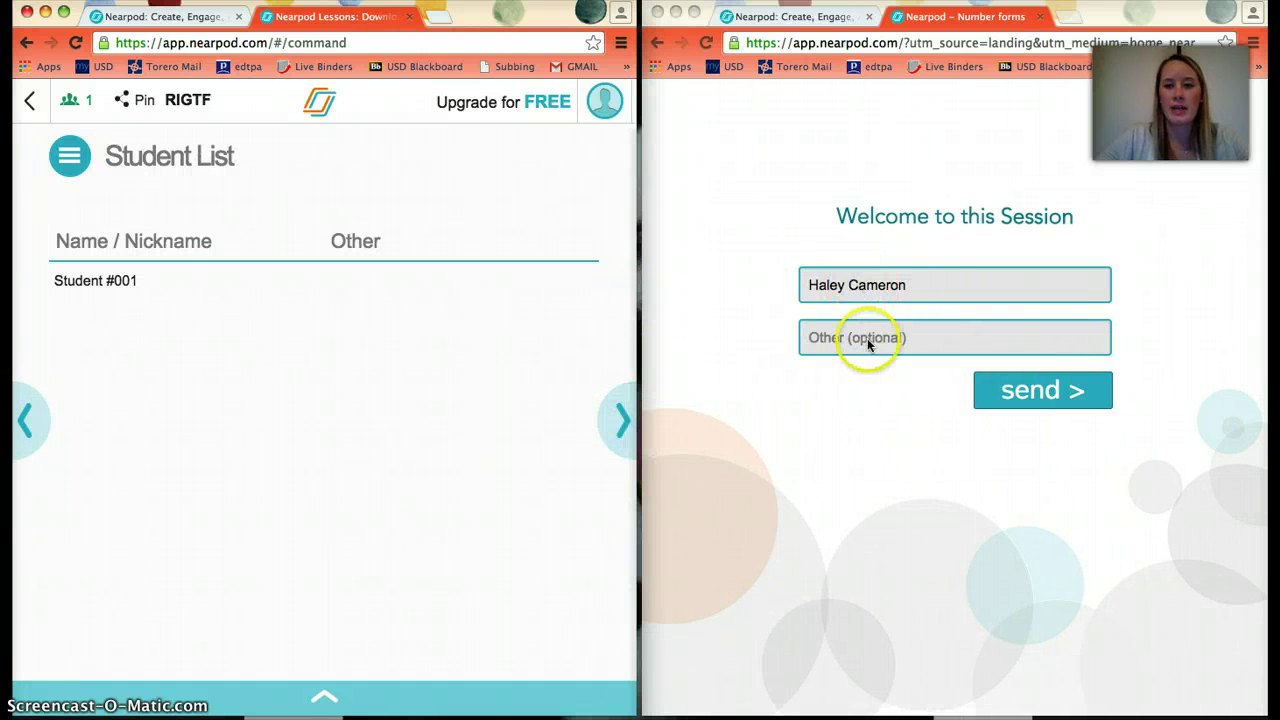
{"action": "left_click", "coordinate": [868, 343]}
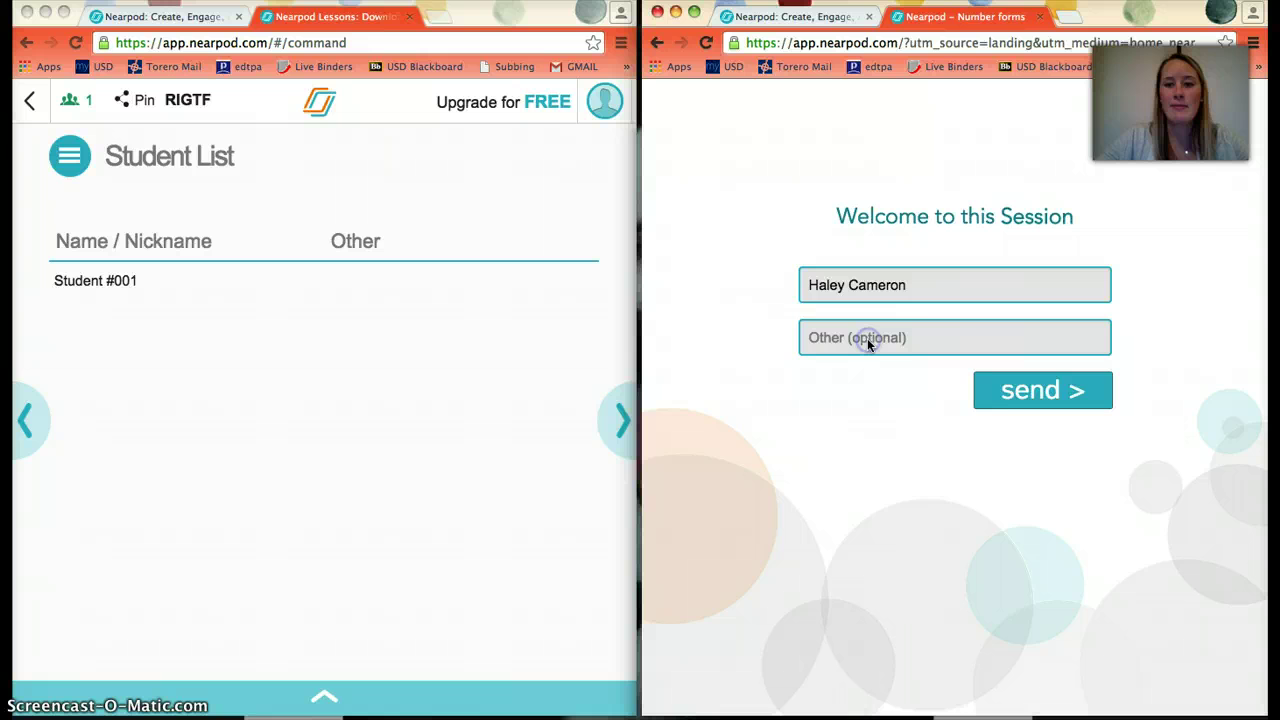
{"action": "left_click", "coordinate": [1008, 390]}
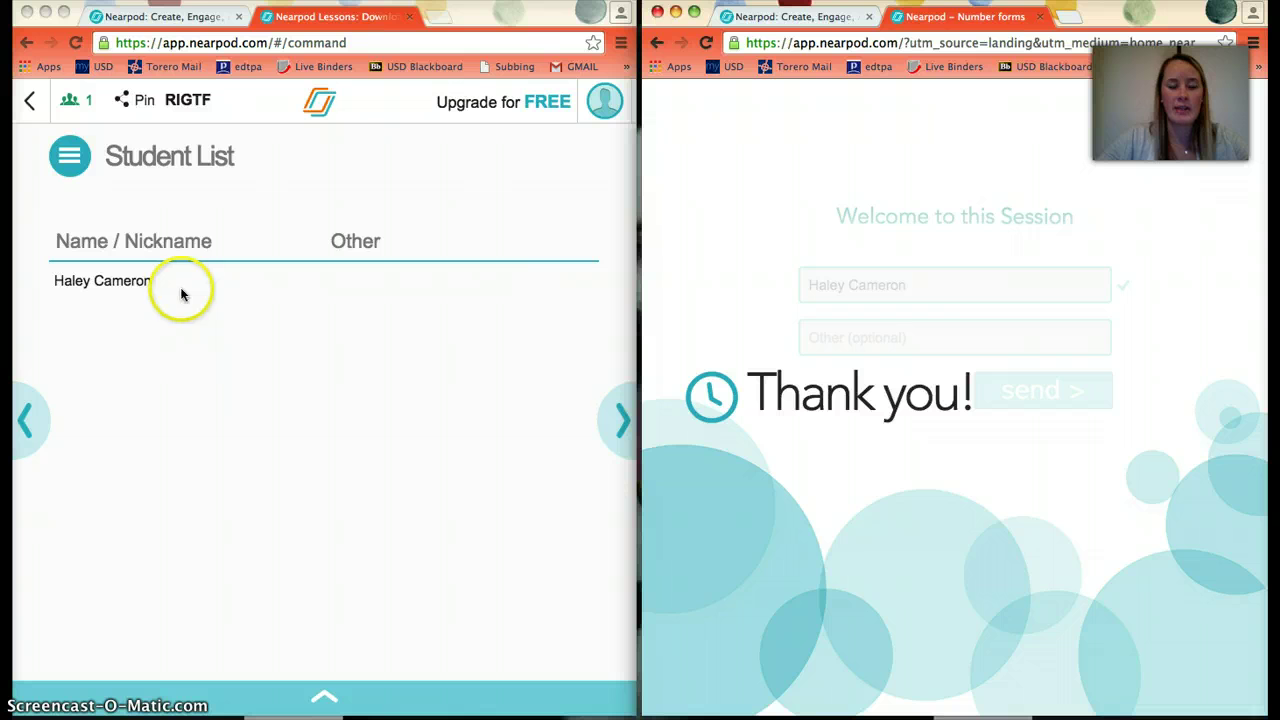
{"action": "left_click", "coordinate": [628, 418]}
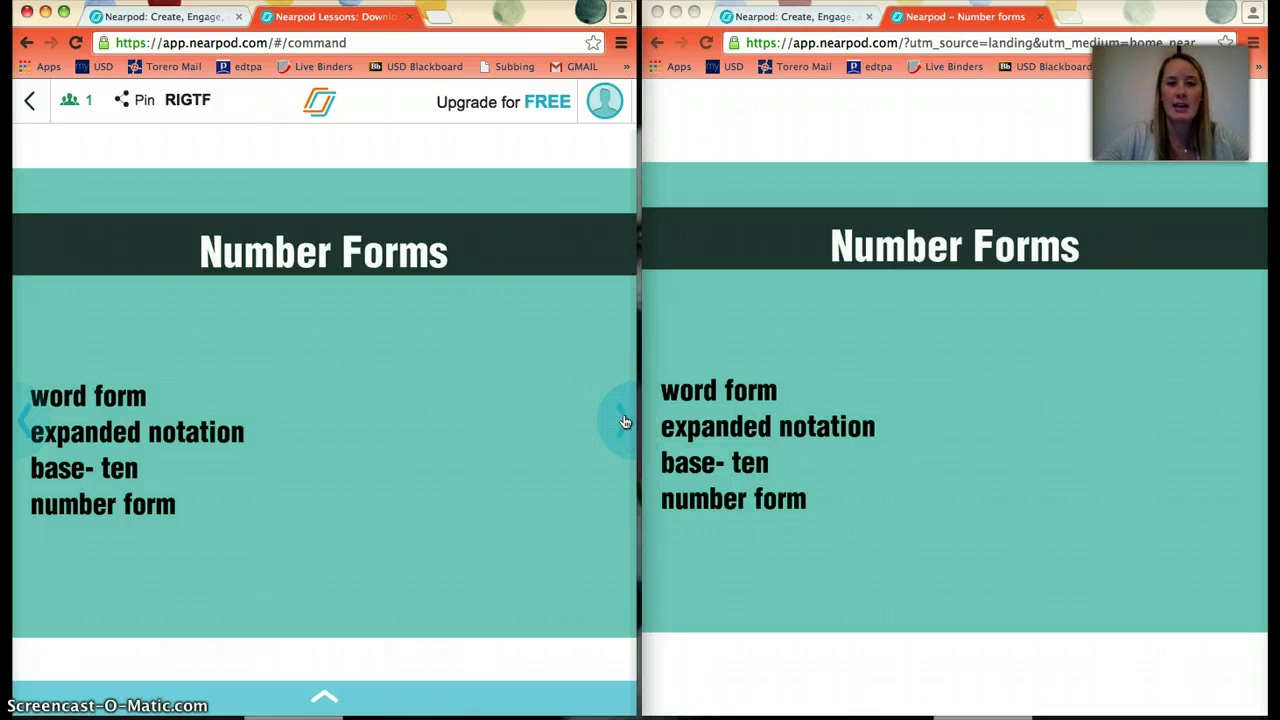
Advance to 'write 325 in word form' and handwrite 'three' on the student canvas
{"action": "left_click", "coordinate": [624, 420]}
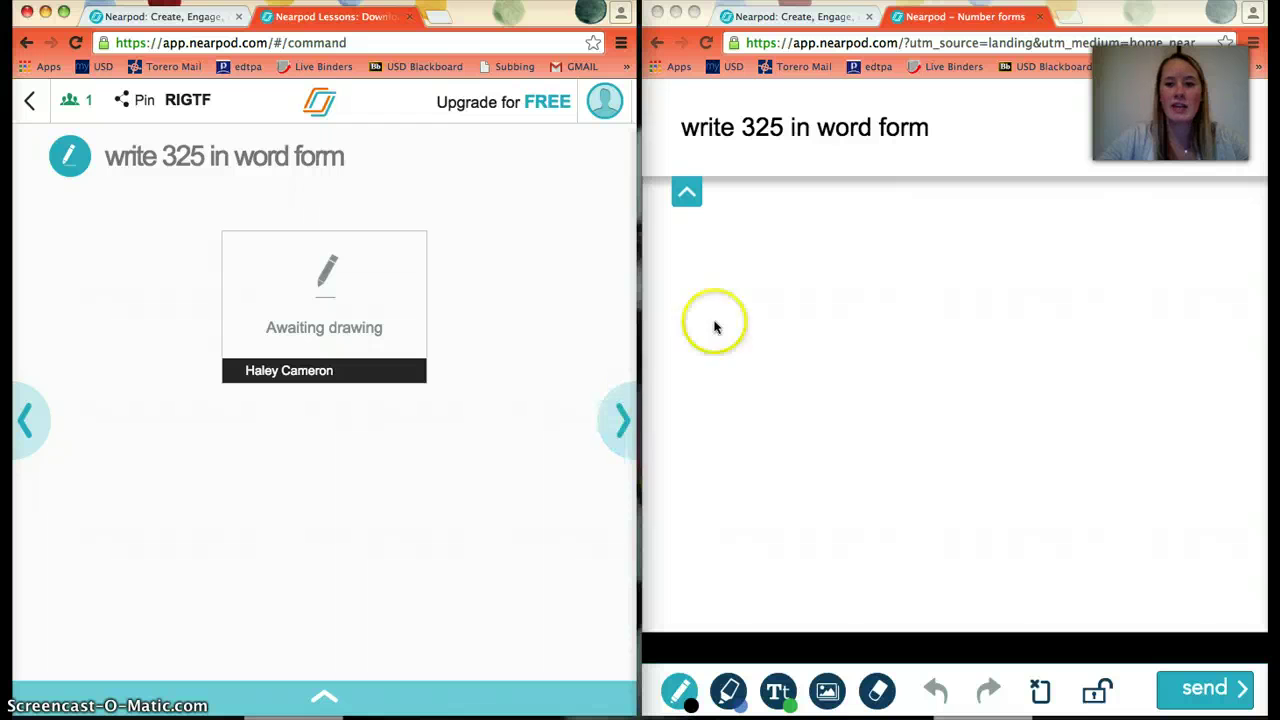
{"action": "left_click", "coordinate": [909, 296]}
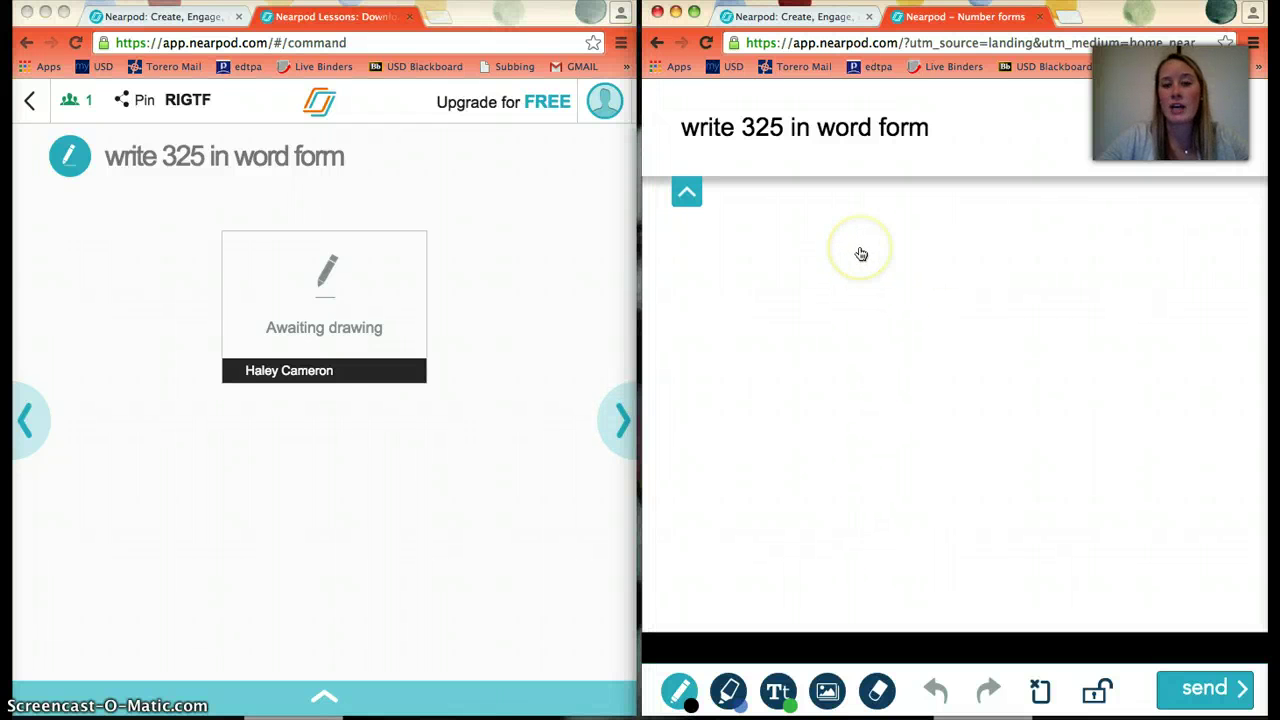
{"action": "left_click_drag", "start_coordinate": [709, 262], "coordinate": [706, 373]}
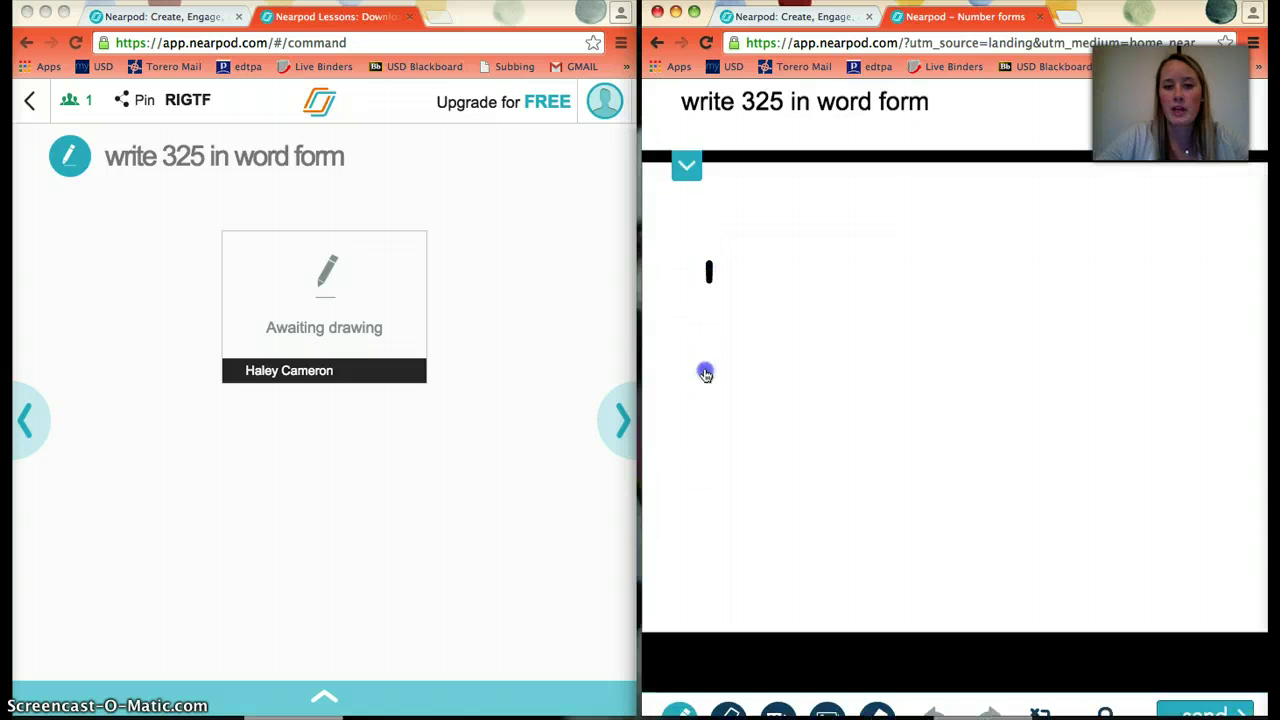
{"action": "left_click_drag", "start_coordinate": [684, 316], "coordinate": [734, 314]}
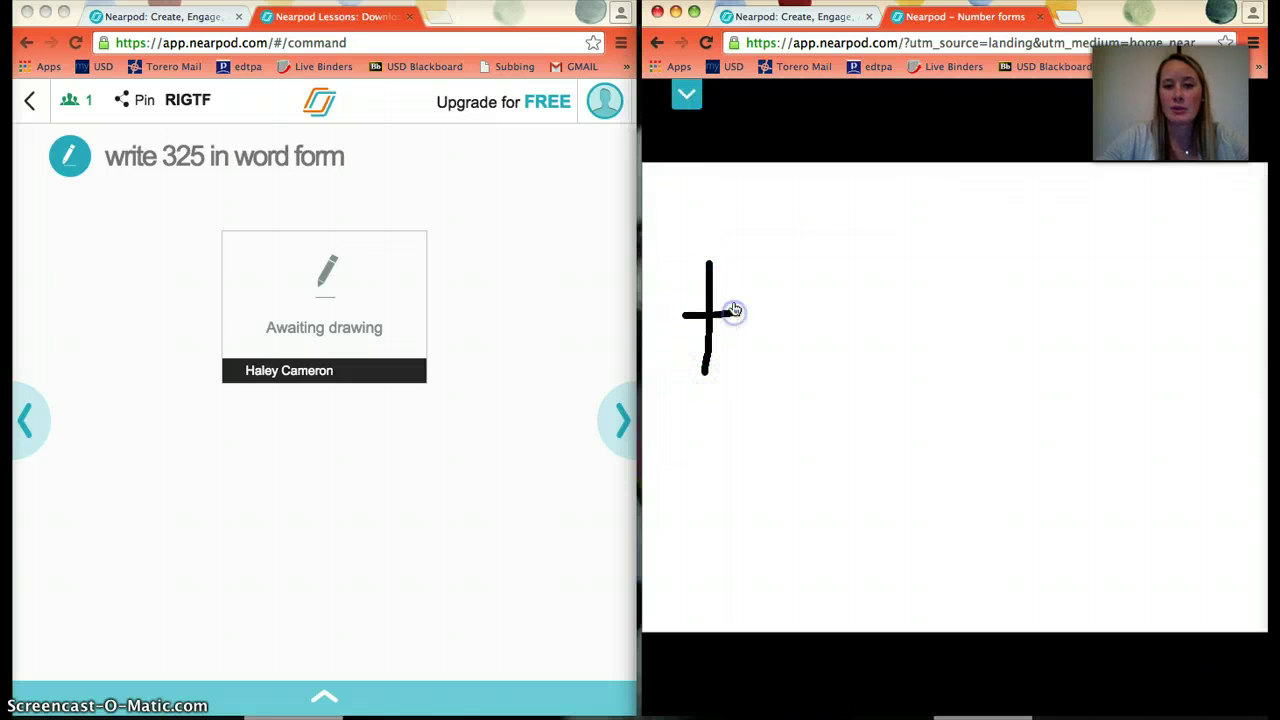
{"action": "mouse_move", "coordinate": [746, 265]}
{"action": "left_mouse_down"}
{"action": "mouse_move", "coordinate": [746, 366]}
{"action": "mouse_move", "coordinate": [773, 338]}
{"action": "mouse_move", "coordinate": [794, 360]}
{"action": "mouse_move", "coordinate": [824, 316]}
{"action": "mouse_move", "coordinate": [838, 341]}
{"action": "mouse_move", "coordinate": [931, 317]}
{"action": "mouse_move", "coordinate": [906, 378]}
{"action": "mouse_move", "coordinate": [924, 374]}
{"action": "left_mouse_up"}
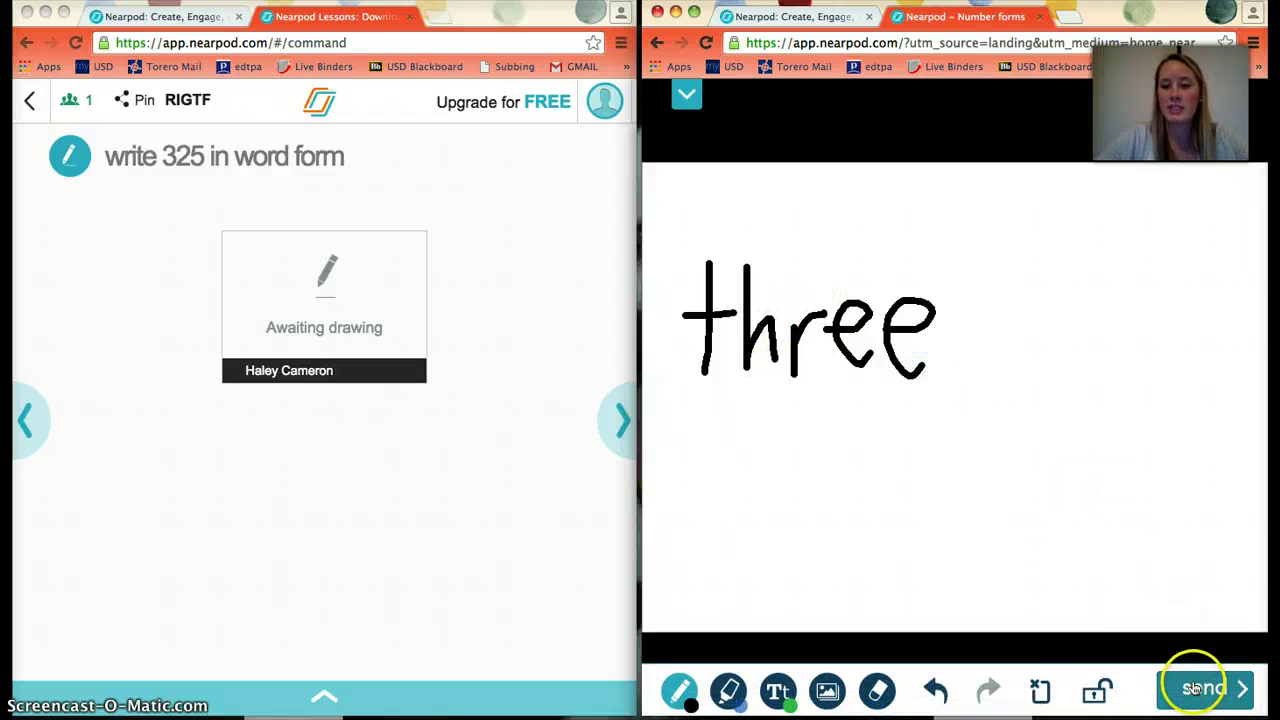
Send the drawing and move the teacher's session on to 'show 325 in base ten'
{"action": "left_click", "coordinate": [1195, 688]}
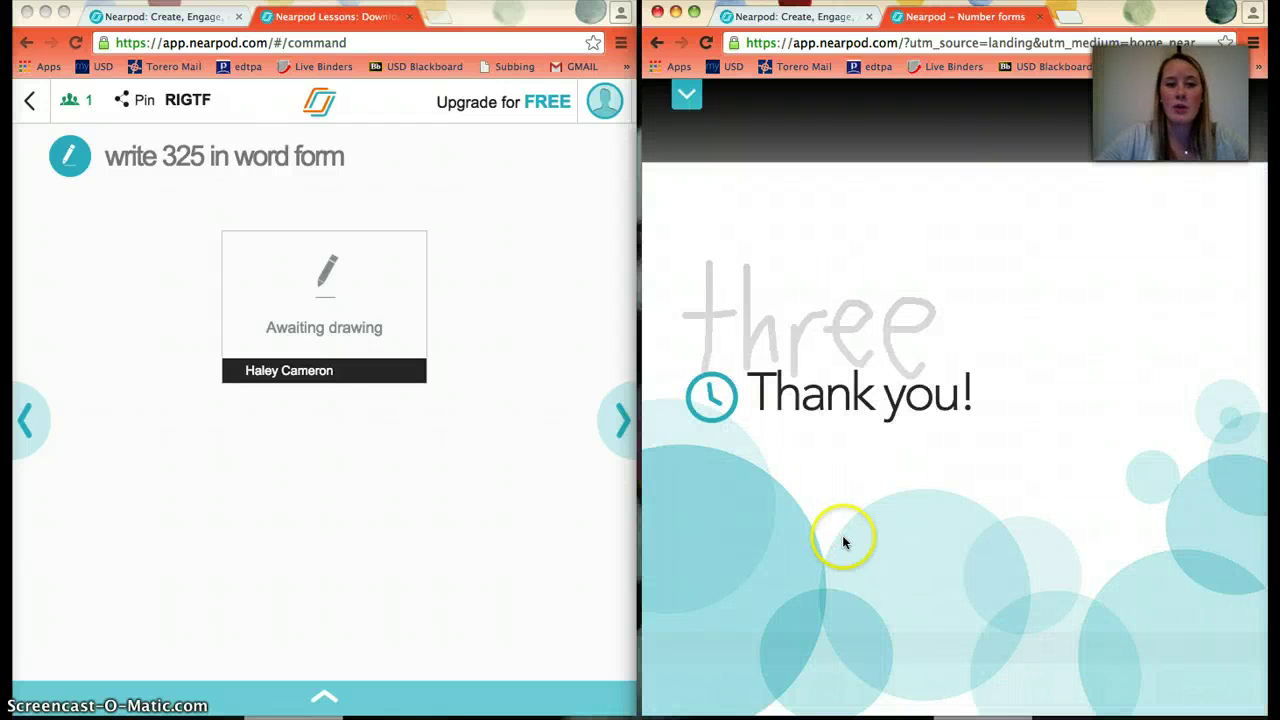
{"action": "left_click", "coordinate": [553, 320]}
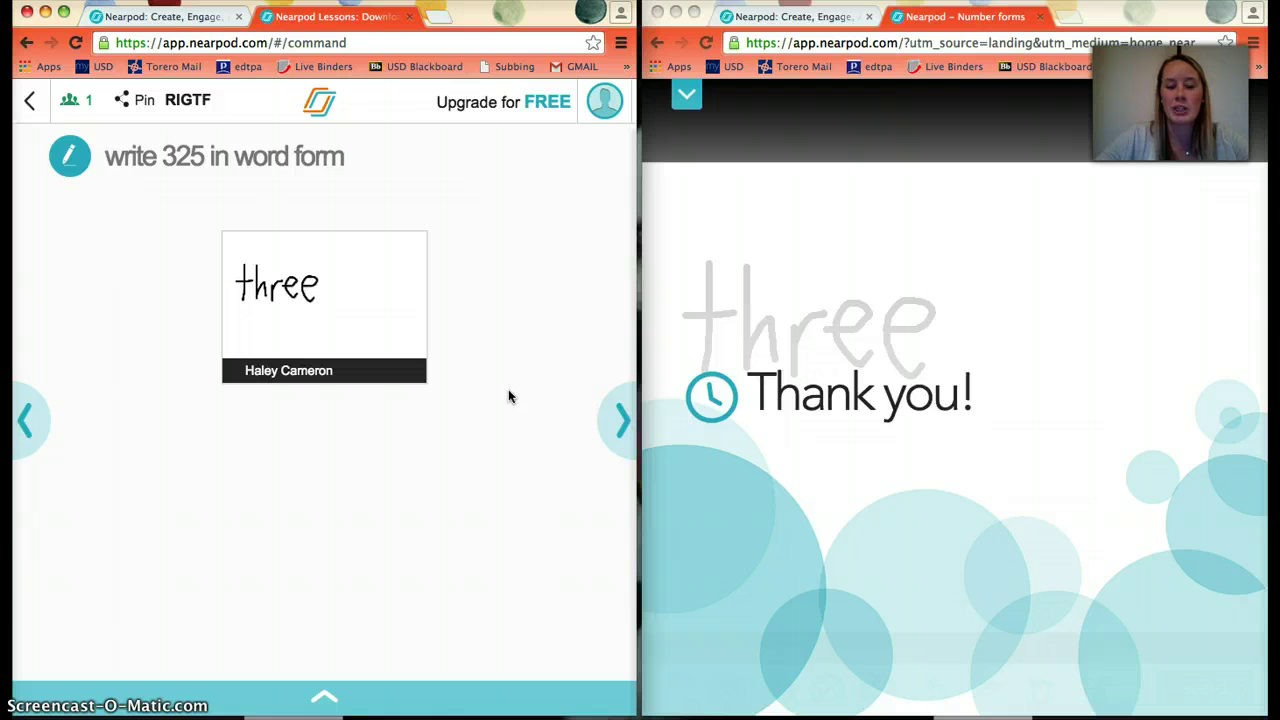
{"action": "left_click", "coordinate": [625, 420]}
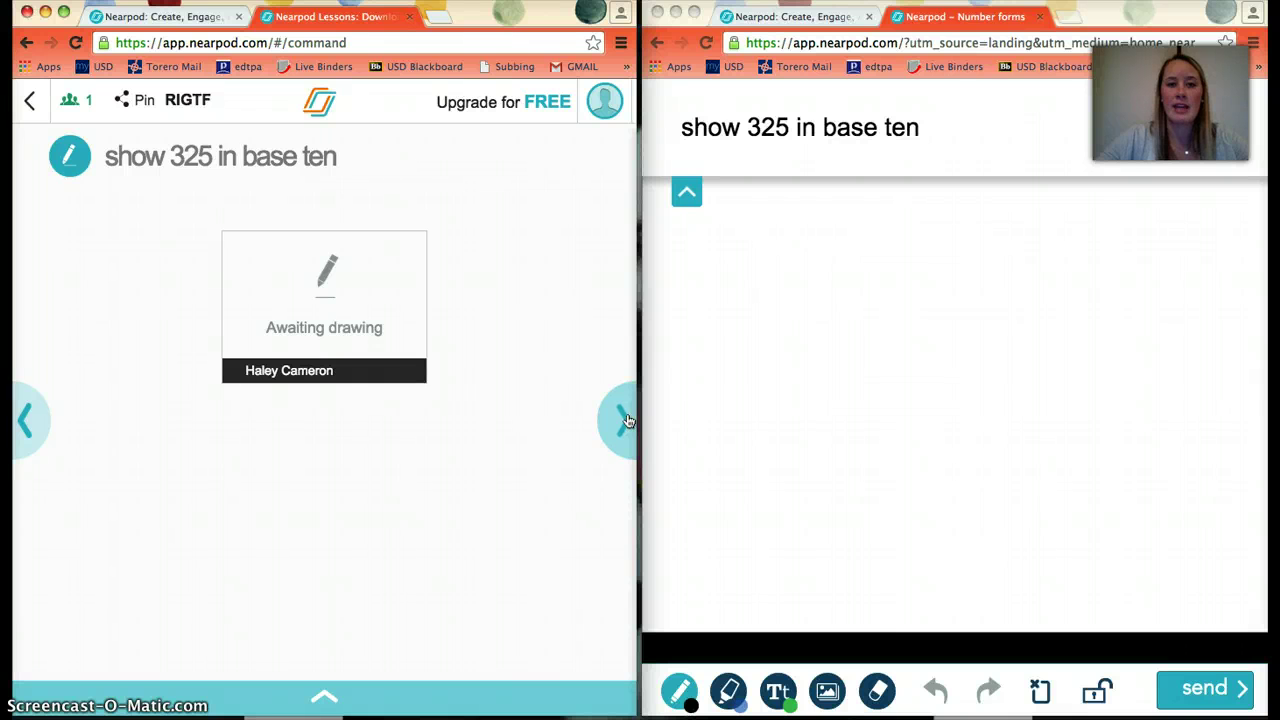
Skip to the 600 + 20 + 1 quiz and submit 621 from the student window
{"action": "left_click", "coordinate": [625, 420]}
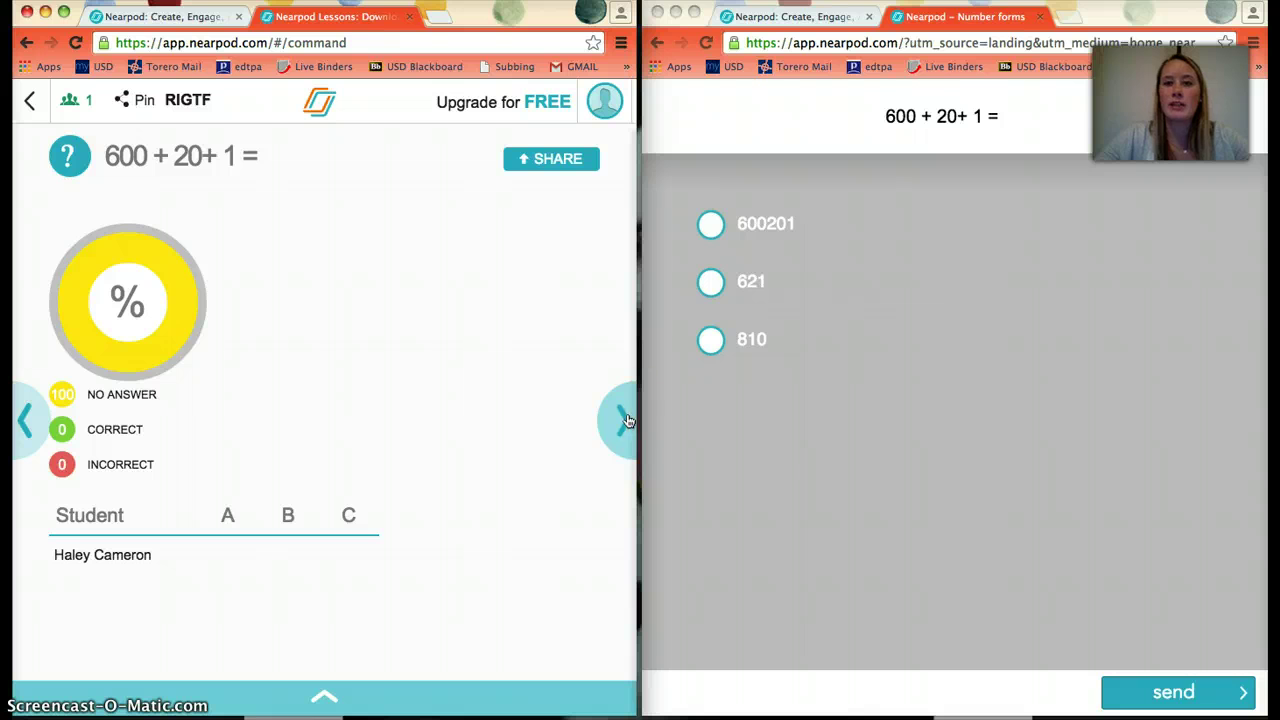
{"action": "left_click", "coordinate": [614, 410]}
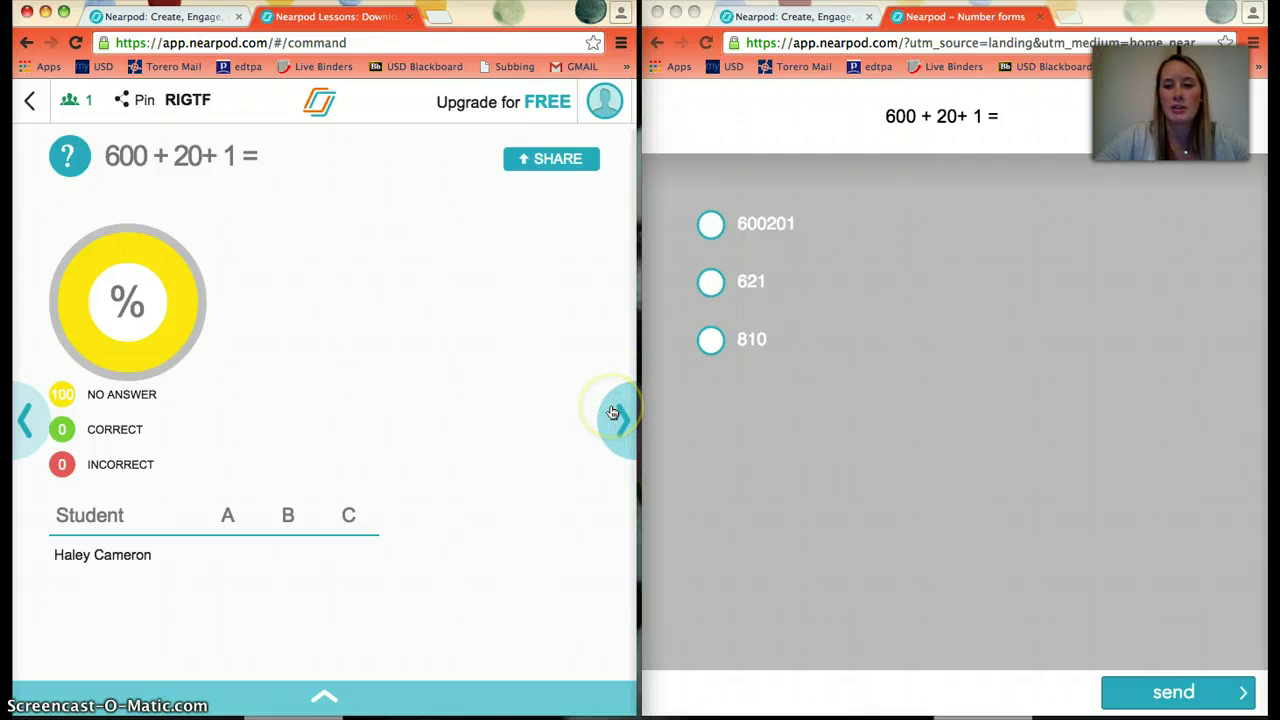
{"action": "left_click", "coordinate": [712, 282]}
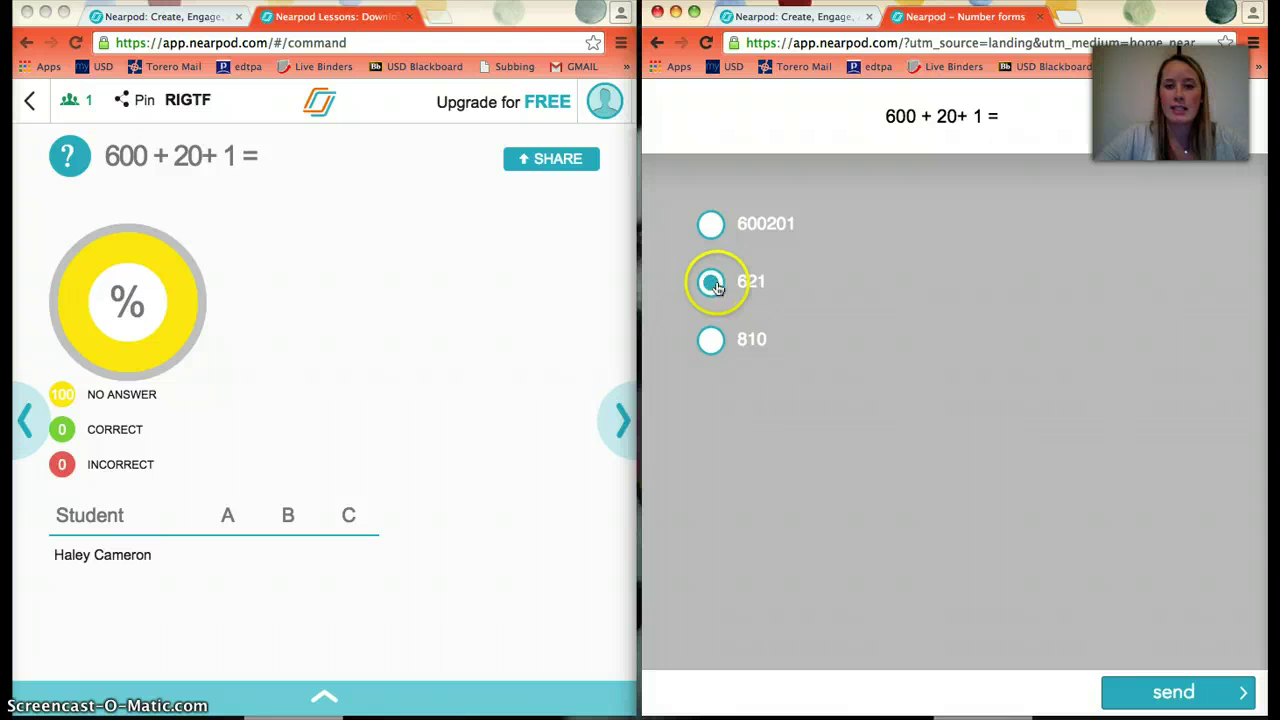
{"action": "left_click", "coordinate": [1131, 698]}
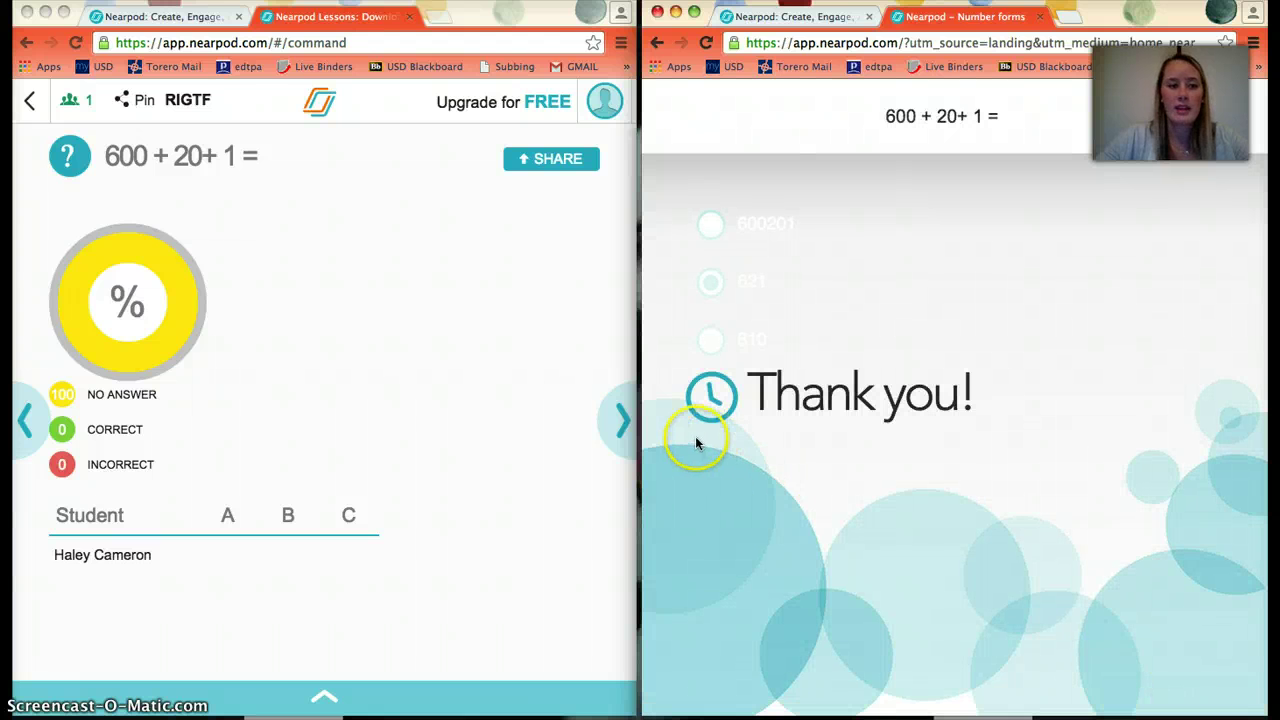
{"action": "left_click", "coordinate": [334, 287]}
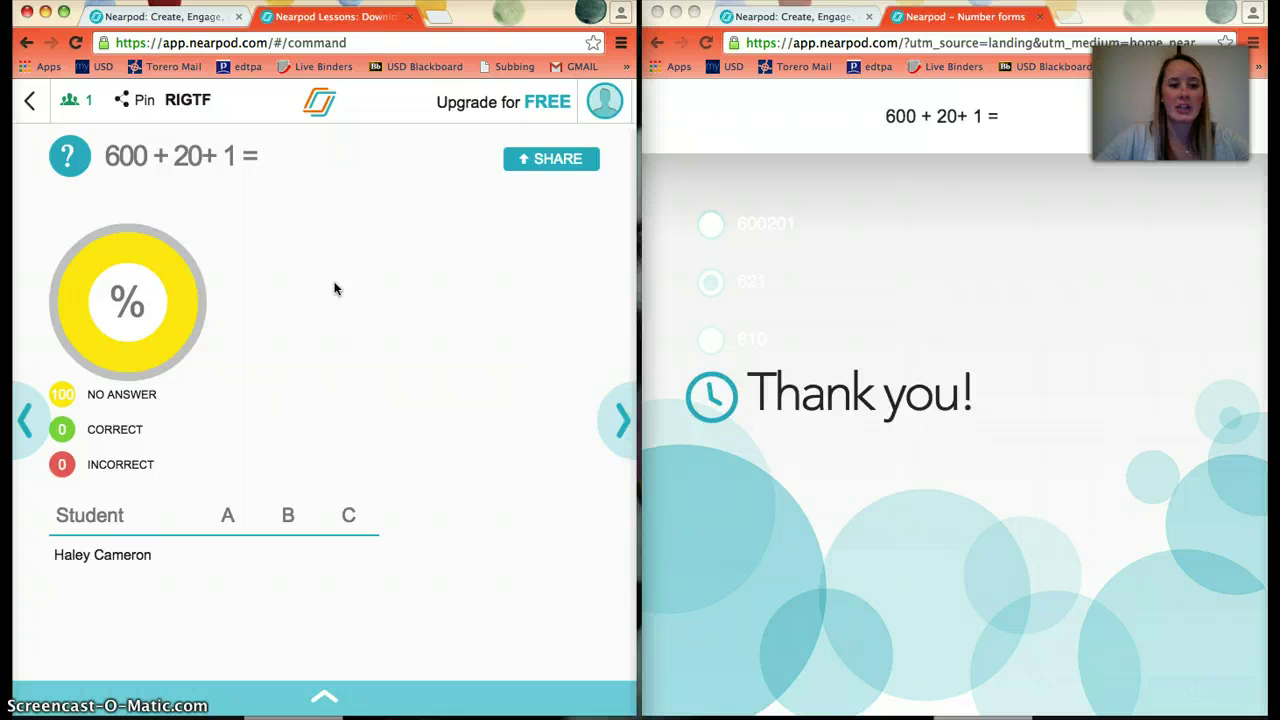
{"action": "left_click", "coordinate": [321, 273]}
{"action": "mouse_move", "coordinate": [321, 273]}
{"action": "left_mouse_down"}
{"action": "mouse_move", "coordinate": [294, 251]}
{"action": "mouse_move", "coordinate": [324, 231]}
{"action": "left_mouse_up"}
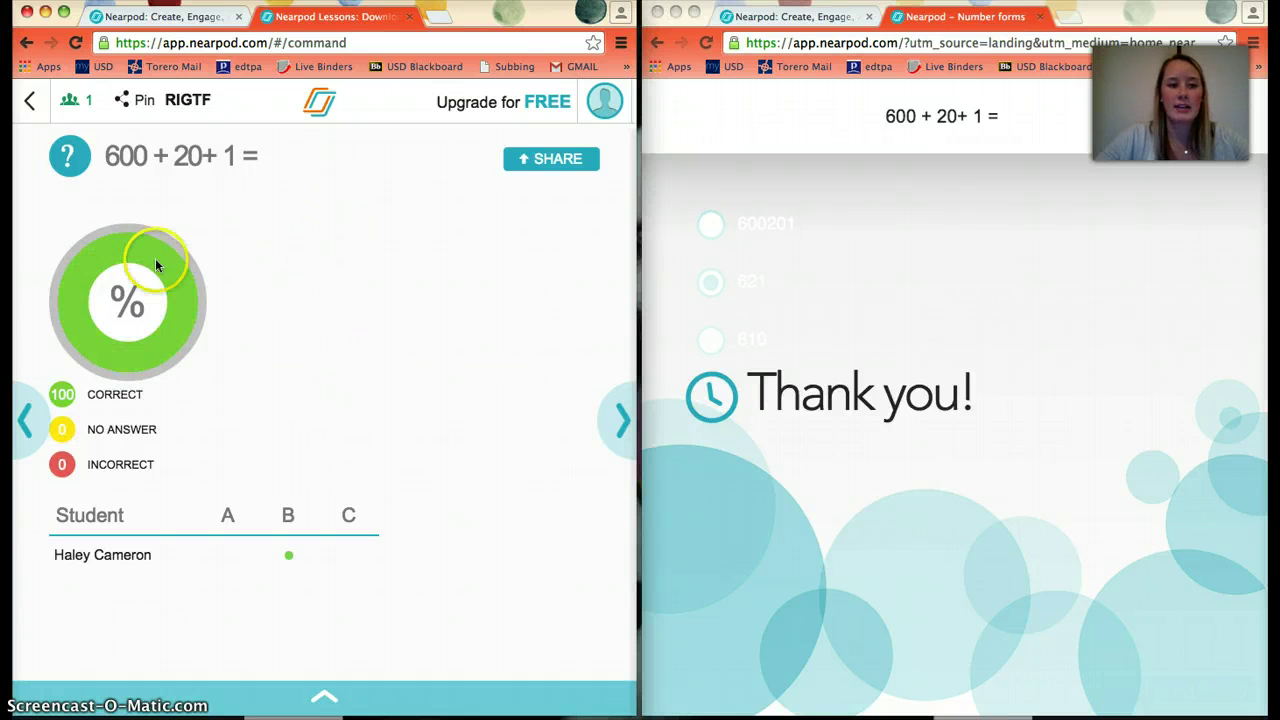